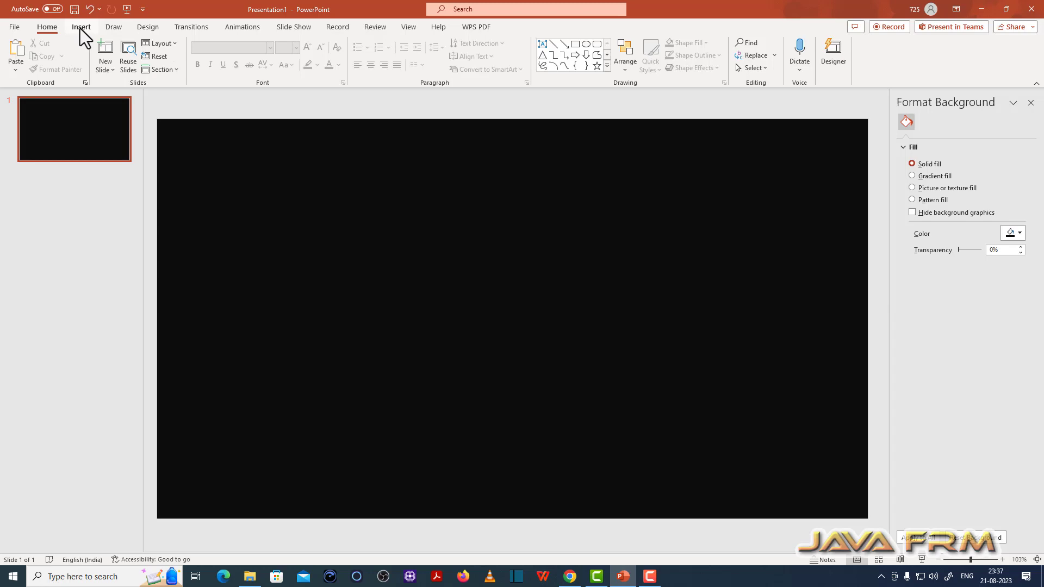
Open the stock 3D models library and show its Buildings category
{"action": "left_click", "coordinate": [80, 28]}
{"action": "left_click", "coordinate": [290, 73]}
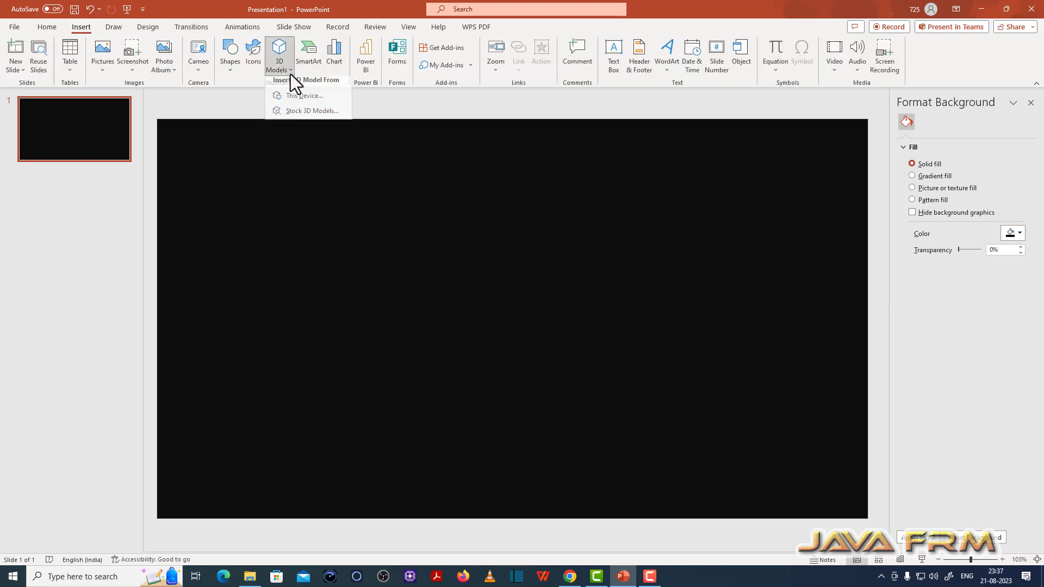
{"action": "left_click", "coordinate": [308, 117]}
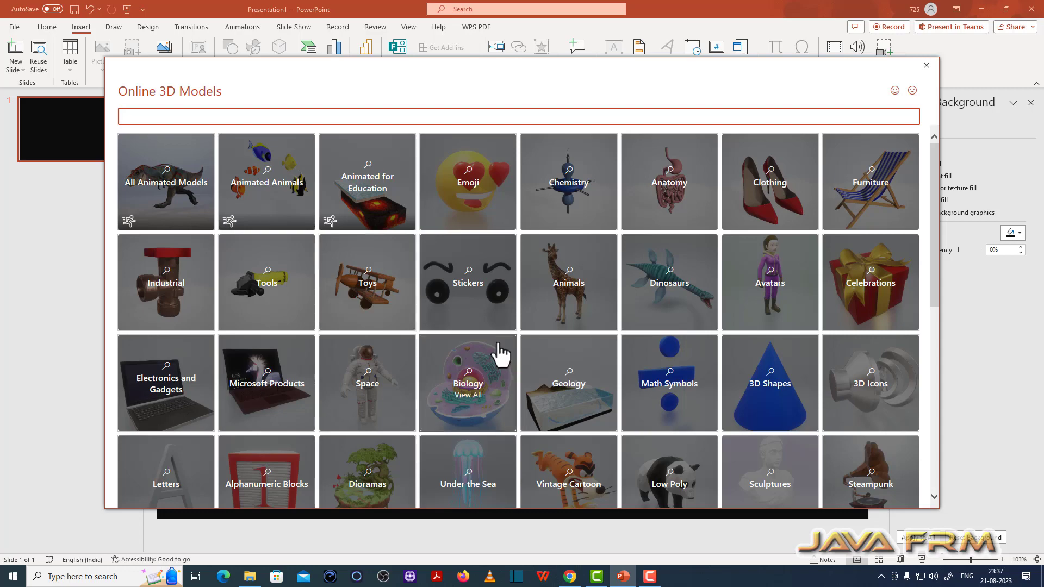
{"action": "scroll", "coordinate": [500, 348], "scroll_direction": "down", "scroll_amount": 4}
{"action": "scroll", "coordinate": [503, 361], "scroll_direction": "down", "scroll_amount": 4}
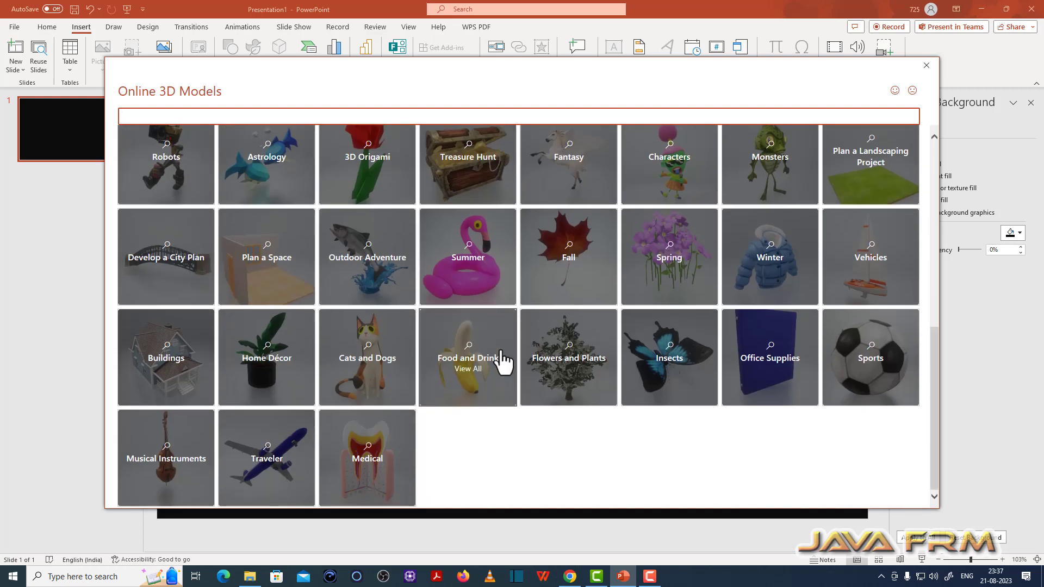
{"action": "left_click", "coordinate": [139, 373]}
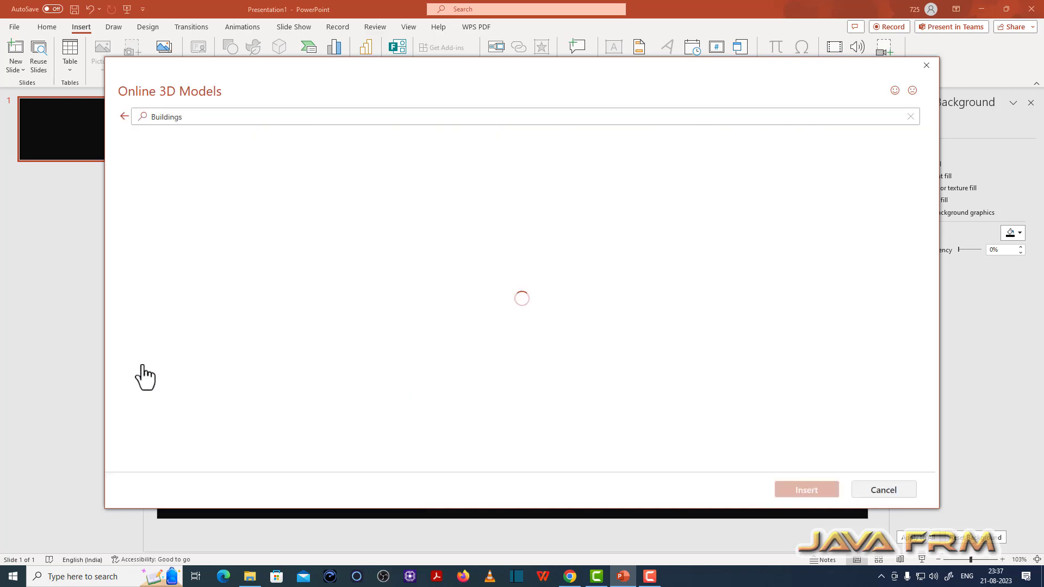
Insert the dark haunted house model with lit yellow windows from the Buildings category onto the black slide
{"action": "scroll", "coordinate": [435, 298], "scroll_direction": "down", "scroll_amount": 12}
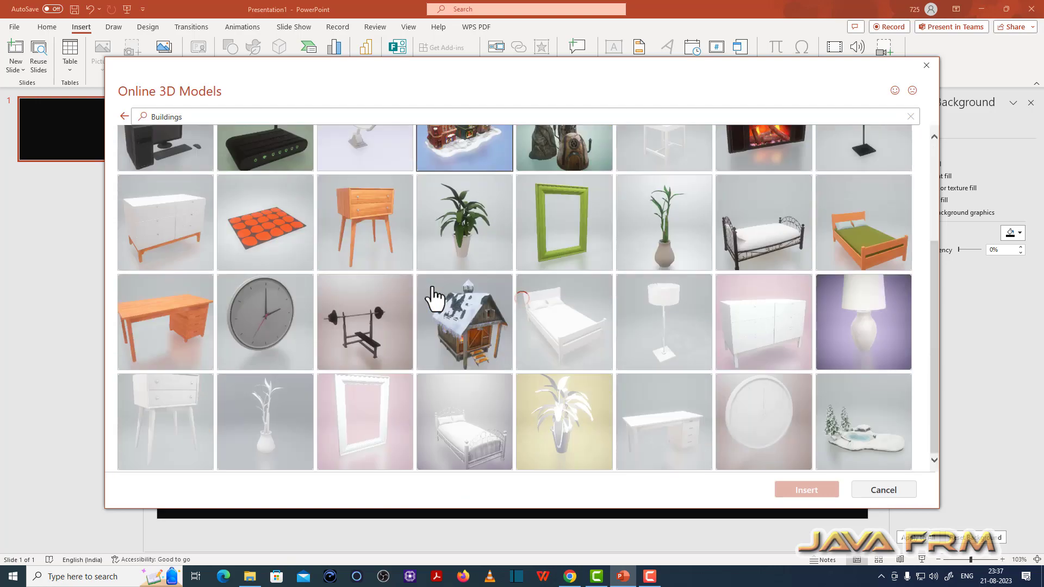
{"action": "scroll", "coordinate": [435, 298], "scroll_direction": "down", "scroll_amount": 10}
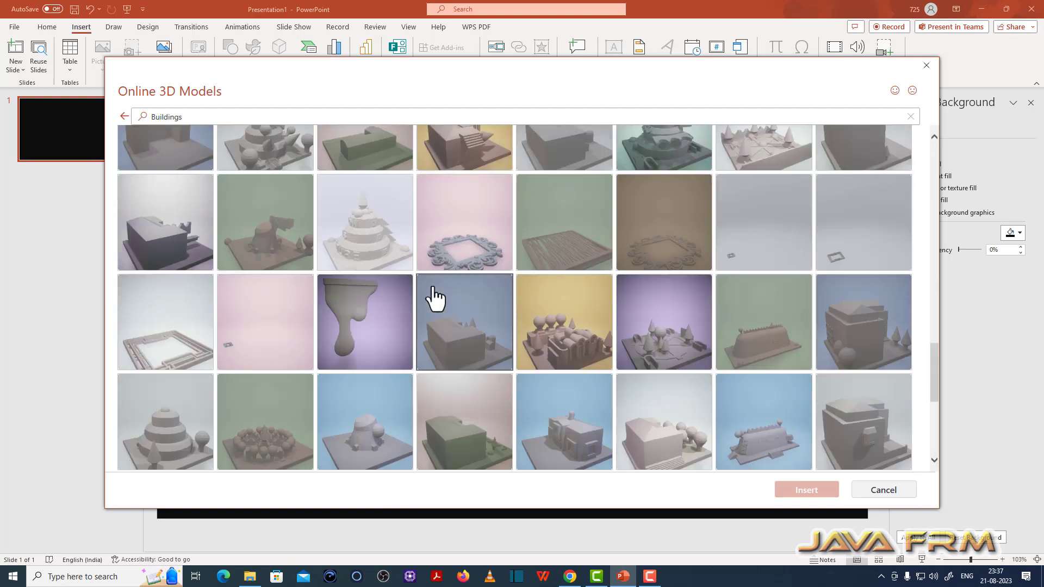
{"action": "scroll", "coordinate": [436, 298], "scroll_direction": "down", "scroll_amount": 10}
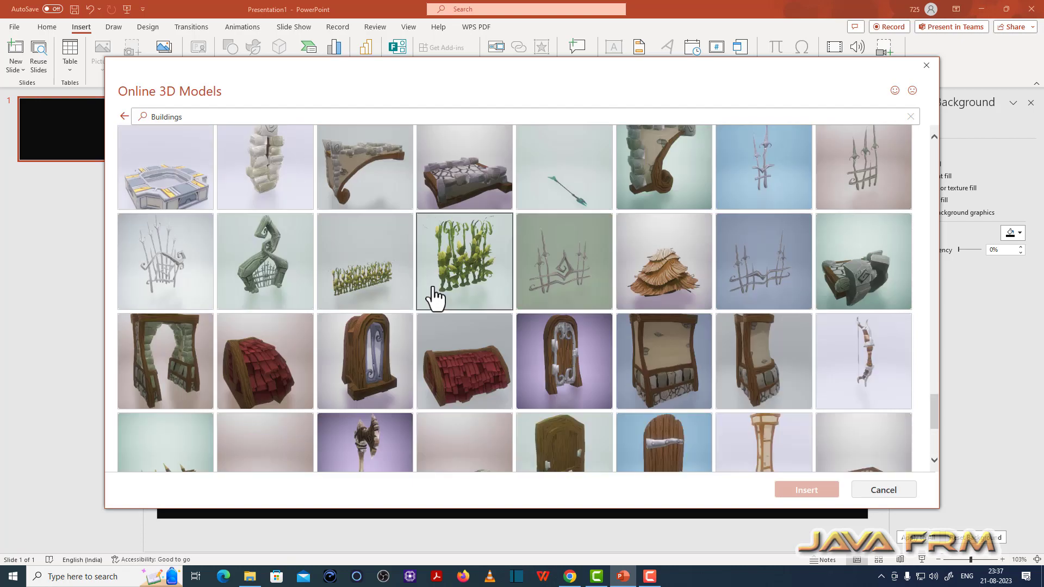
{"action": "scroll", "coordinate": [435, 298], "scroll_direction": "down", "scroll_amount": 4}
{"action": "scroll", "coordinate": [435, 298], "scroll_direction": "down", "scroll_amount": 4}
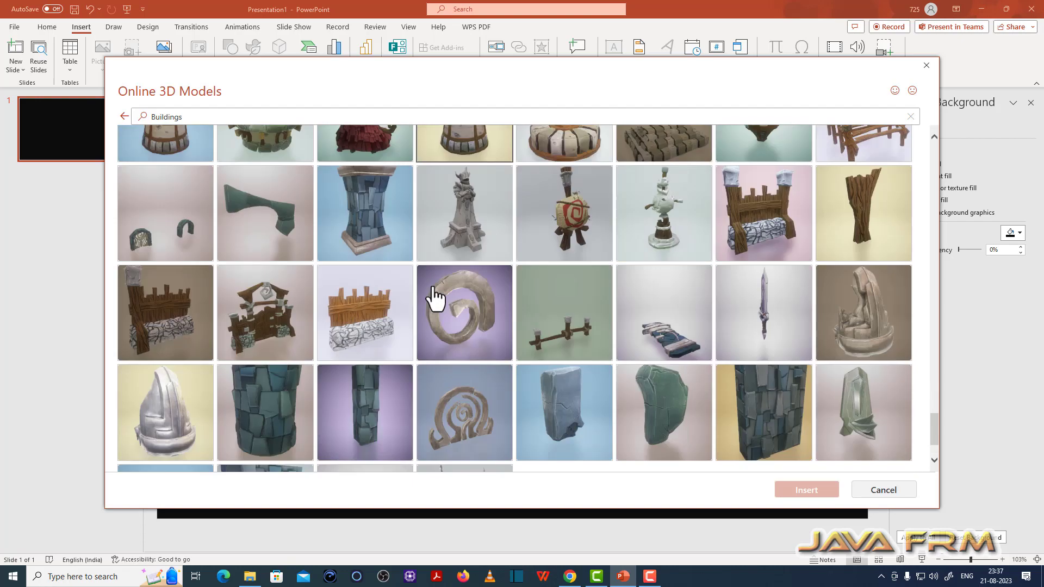
{"action": "scroll", "coordinate": [435, 298], "scroll_direction": "down", "scroll_amount": 10}
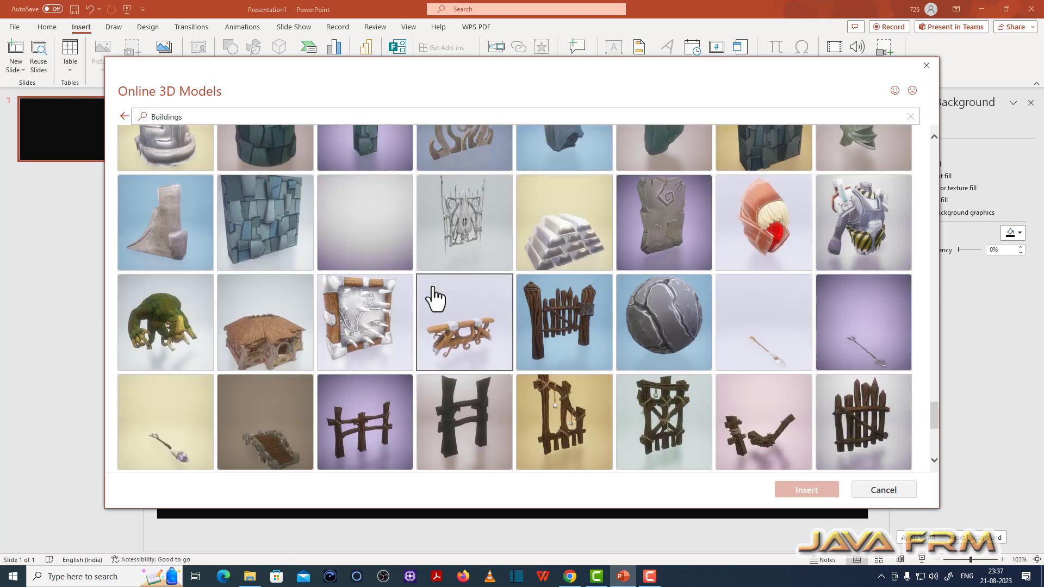
{"action": "scroll", "coordinate": [435, 298], "scroll_direction": "down", "scroll_amount": 10}
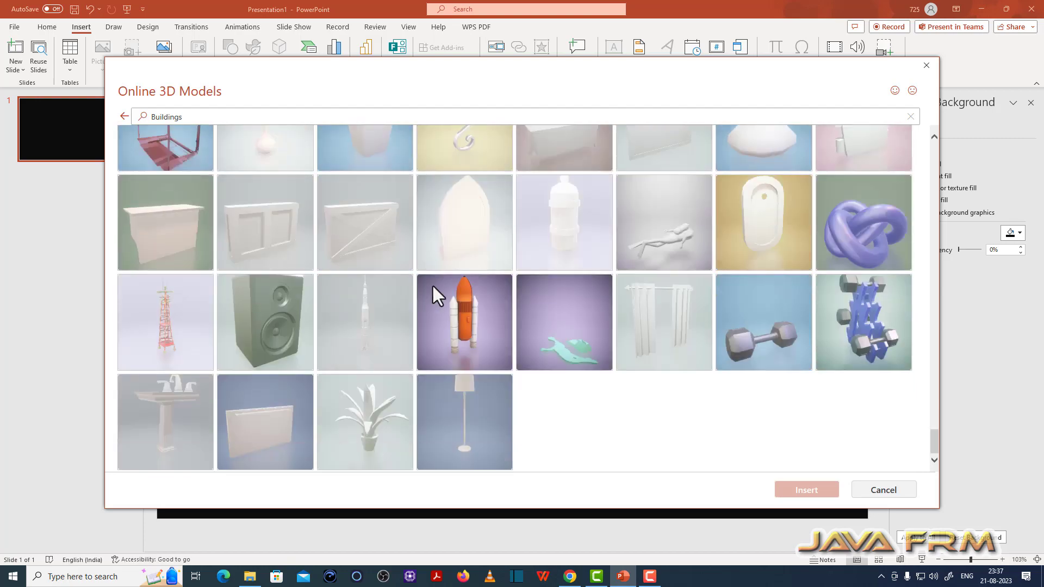
{"action": "scroll", "coordinate": [435, 299], "scroll_direction": "down", "scroll_amount": 10}
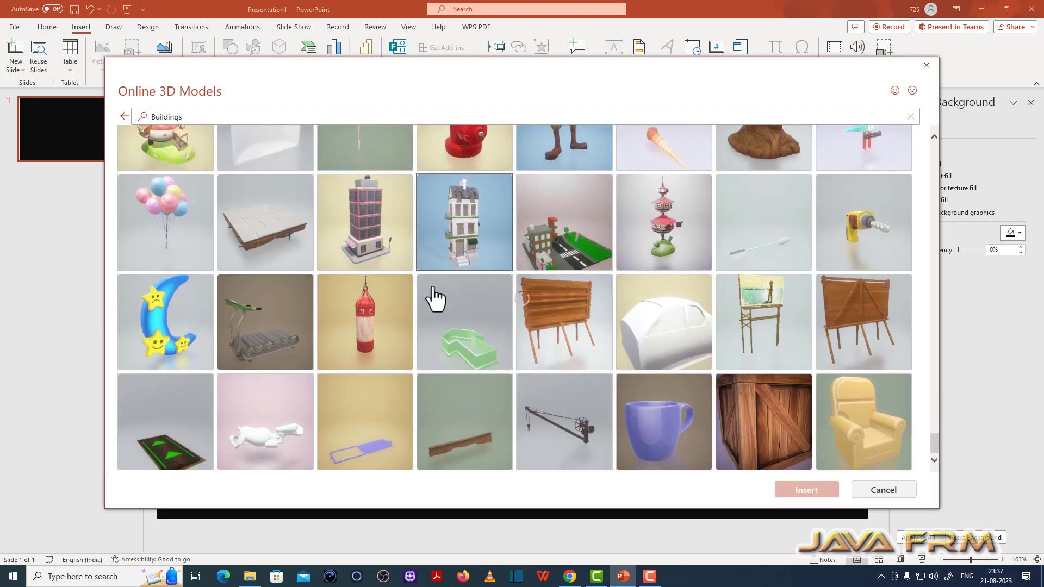
{"action": "scroll", "coordinate": [435, 298], "scroll_direction": "down", "scroll_amount": 10}
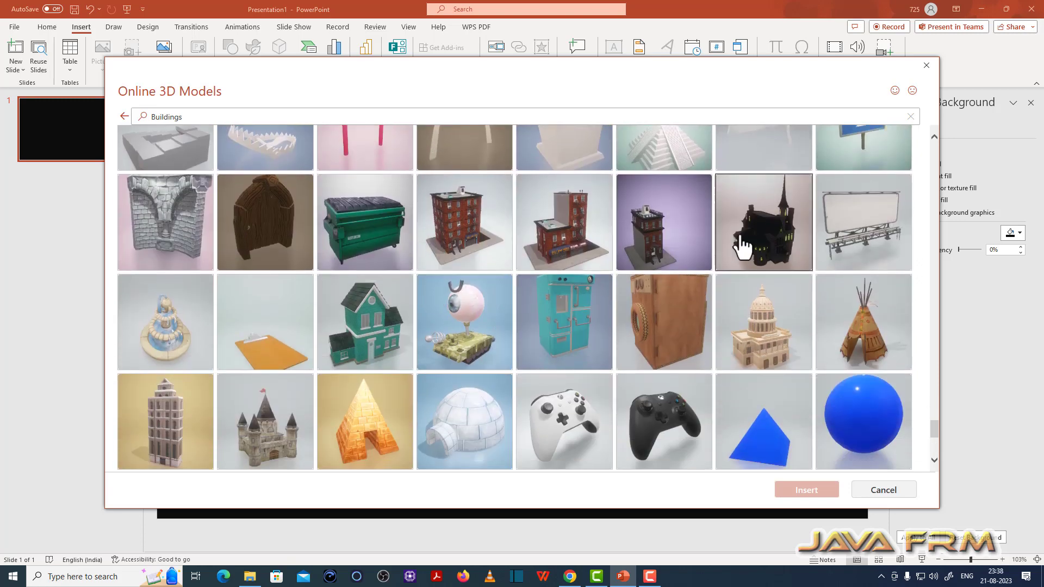
{"action": "left_click", "coordinate": [769, 240]}
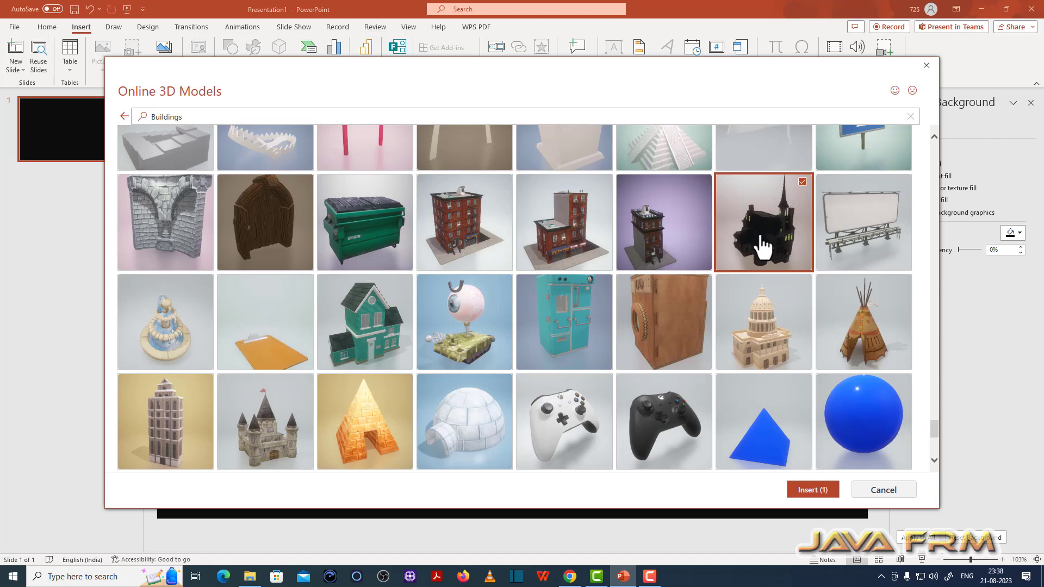
{"action": "left_click", "coordinate": [813, 491]}
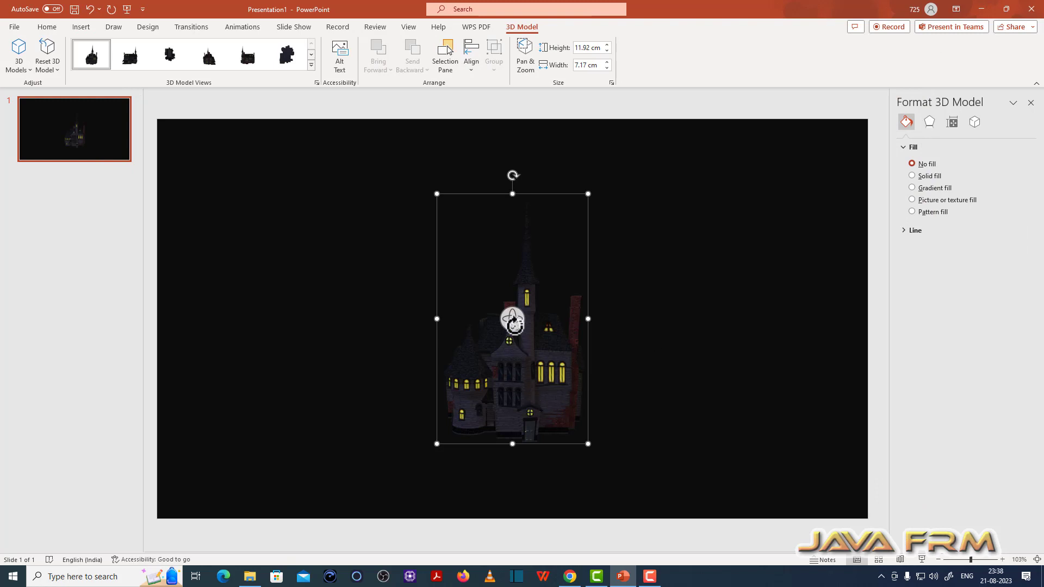
Turn the haunted house model slightly in 3D and place it in the upper middle of the slide
{"action": "left_click_drag", "start_coordinate": [514, 322], "coordinate": [526, 302]}
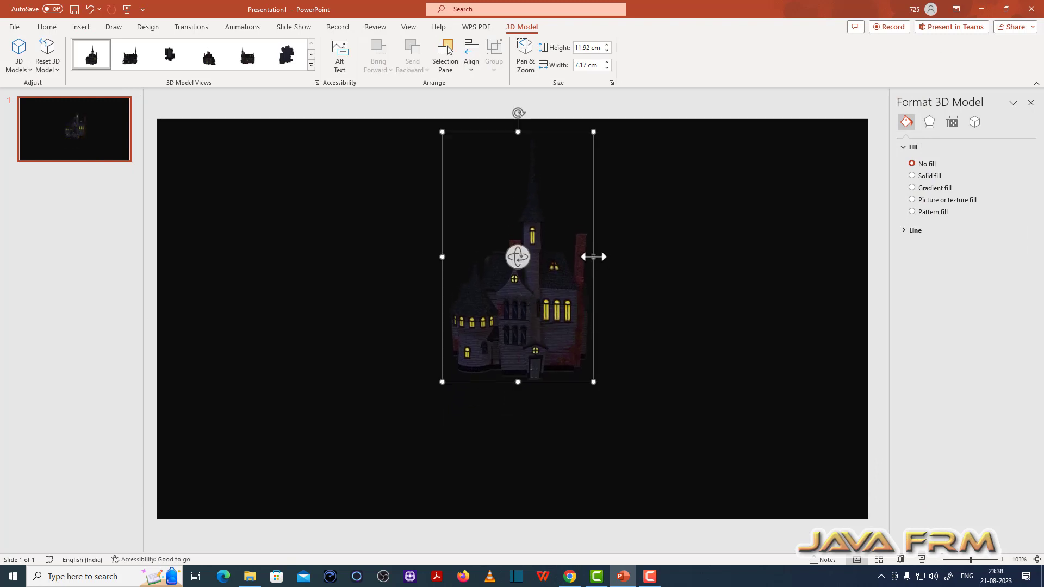
{"action": "left_click_drag", "start_coordinate": [594, 257], "coordinate": [687, 271]}
{"action": "left_click_drag", "start_coordinate": [566, 329], "coordinate": [545, 330]}
{"action": "mouse_move", "coordinate": [545, 264]}
{"action": "left_mouse_down"}
{"action": "mouse_move", "coordinate": [543, 244]}
{"action": "mouse_move", "coordinate": [549, 262]}
{"action": "left_mouse_up"}
{"action": "left_click", "coordinate": [698, 294]}
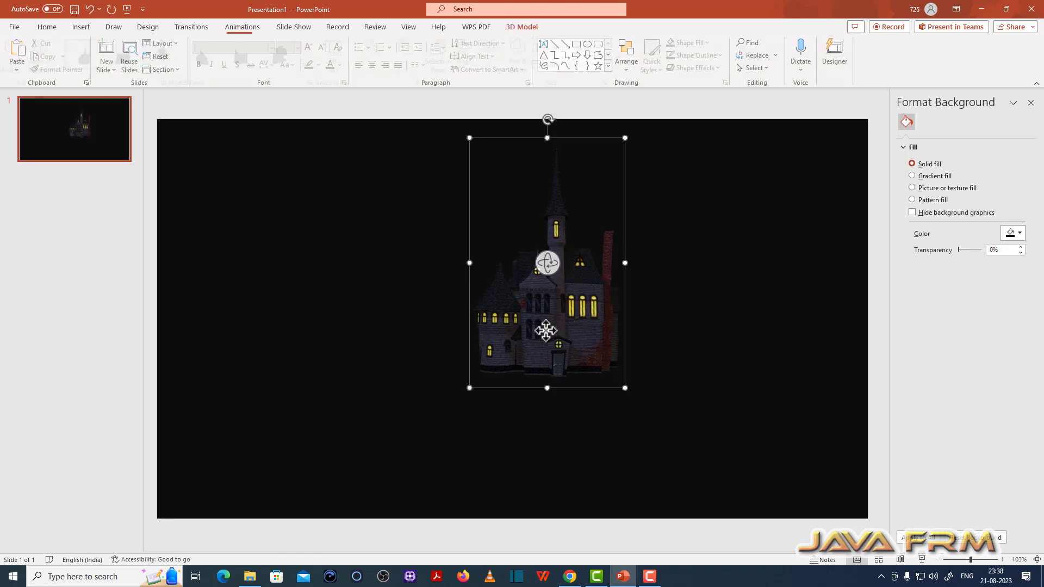
{"action": "left_click_drag", "start_coordinate": [543, 333], "coordinate": [520, 325]}
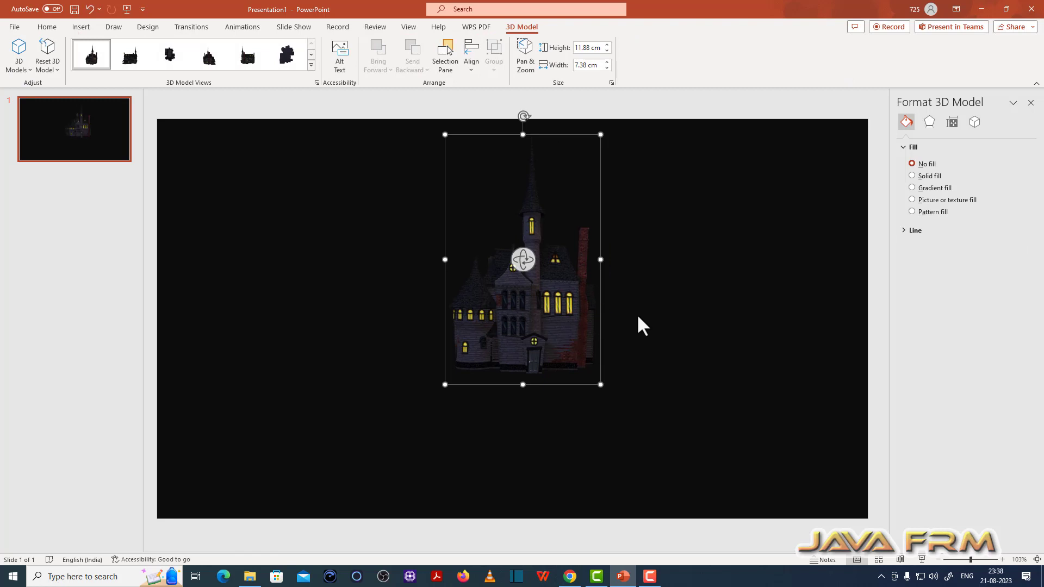
{"action": "left_click", "coordinate": [680, 310]}
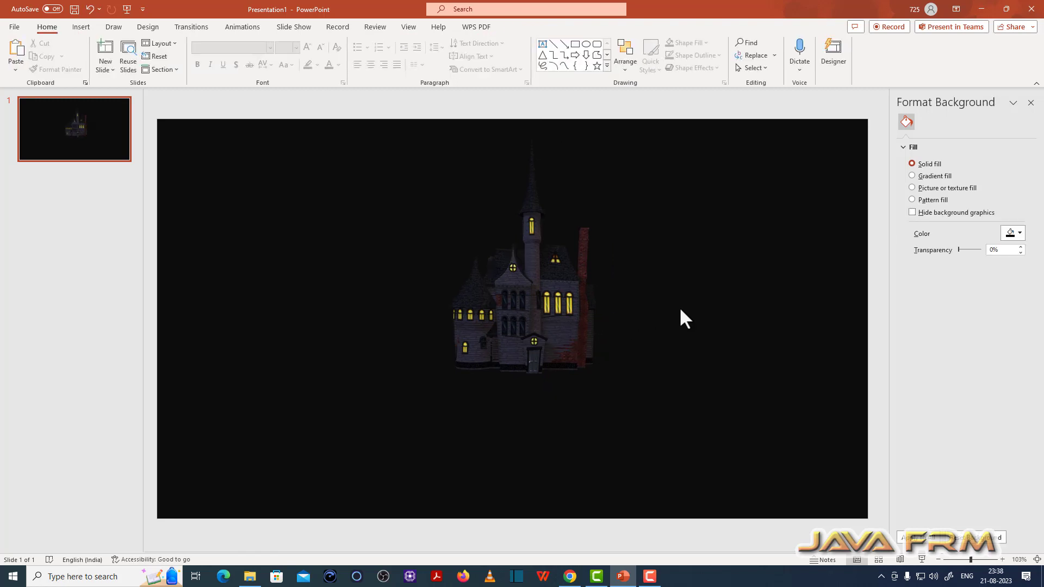
Return to the Buildings category of the stock 3D models to add another model to the slide
{"action": "left_click", "coordinate": [82, 28]}
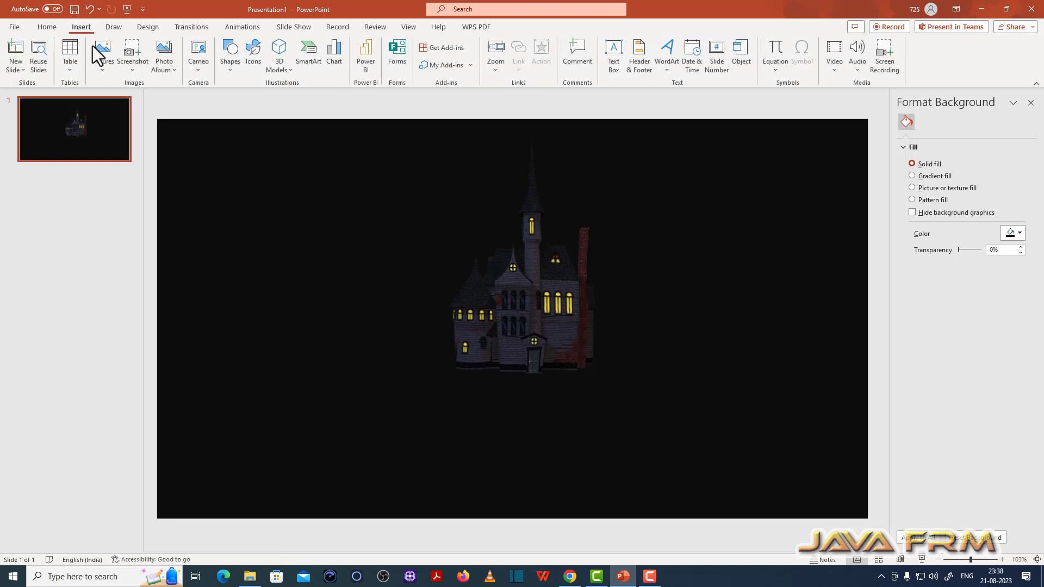
{"action": "left_click", "coordinate": [231, 73]}
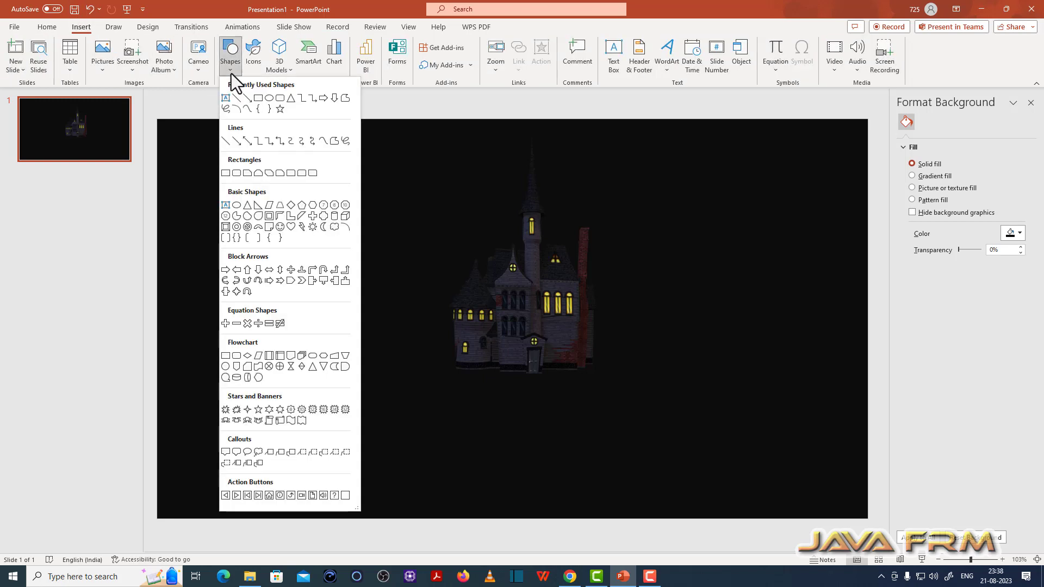
{"action": "left_click", "coordinate": [277, 69]}
{"action": "left_click", "coordinate": [309, 116]}
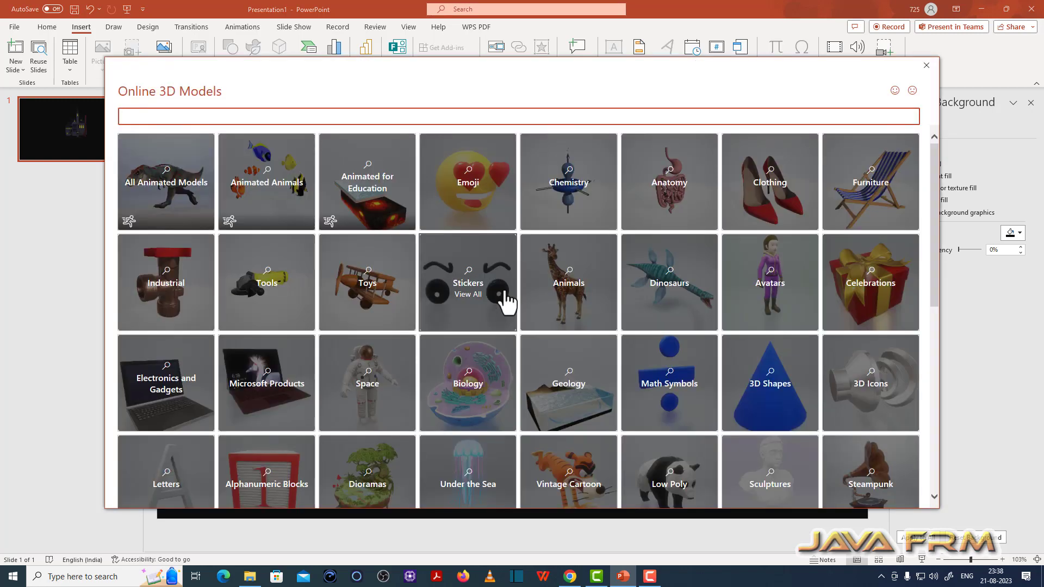
{"action": "scroll", "coordinate": [466, 373], "scroll_direction": "down", "scroll_amount": 4}
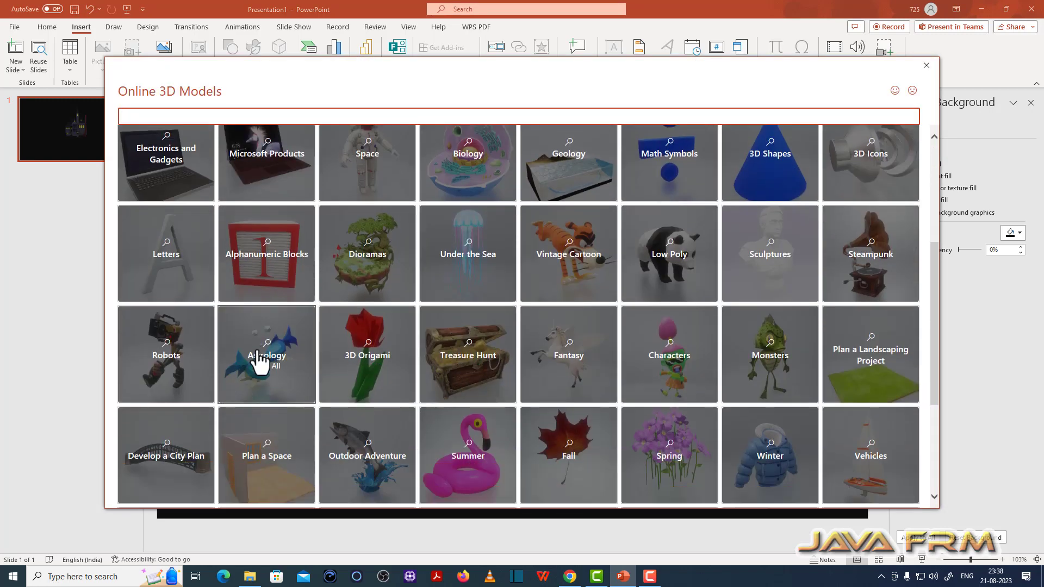
{"action": "scroll", "coordinate": [260, 362], "scroll_direction": "down", "scroll_amount": 4}
{"action": "left_click", "coordinate": [180, 369]}
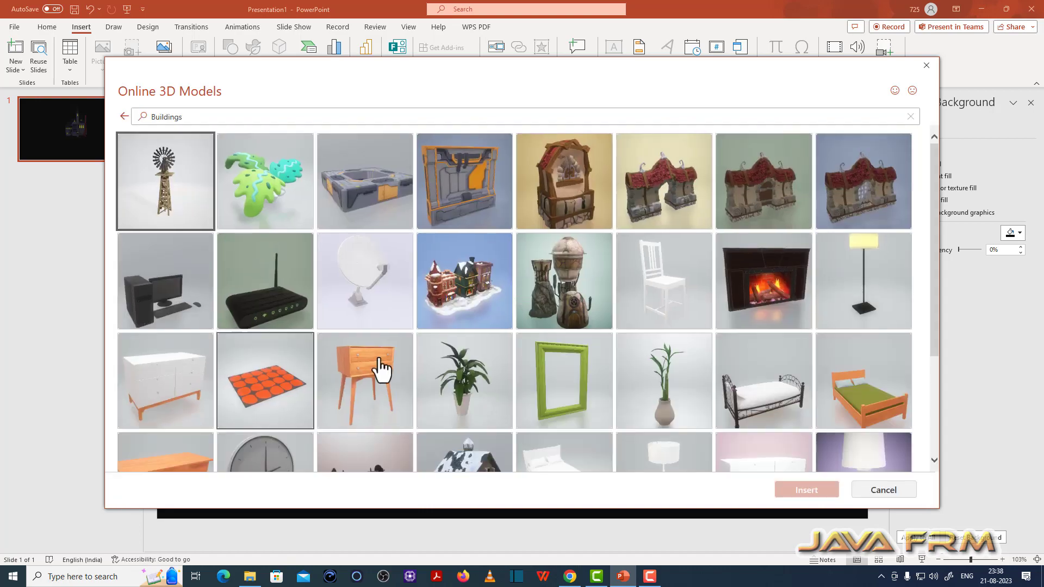
Insert the wooden gate with a gabled top and the pale plank fence on a stone base from the Buildings category
{"action": "scroll", "coordinate": [515, 360], "scroll_direction": "down", "scroll_amount": 10}
{"action": "scroll", "coordinate": [513, 359], "scroll_direction": "down", "scroll_amount": 15}
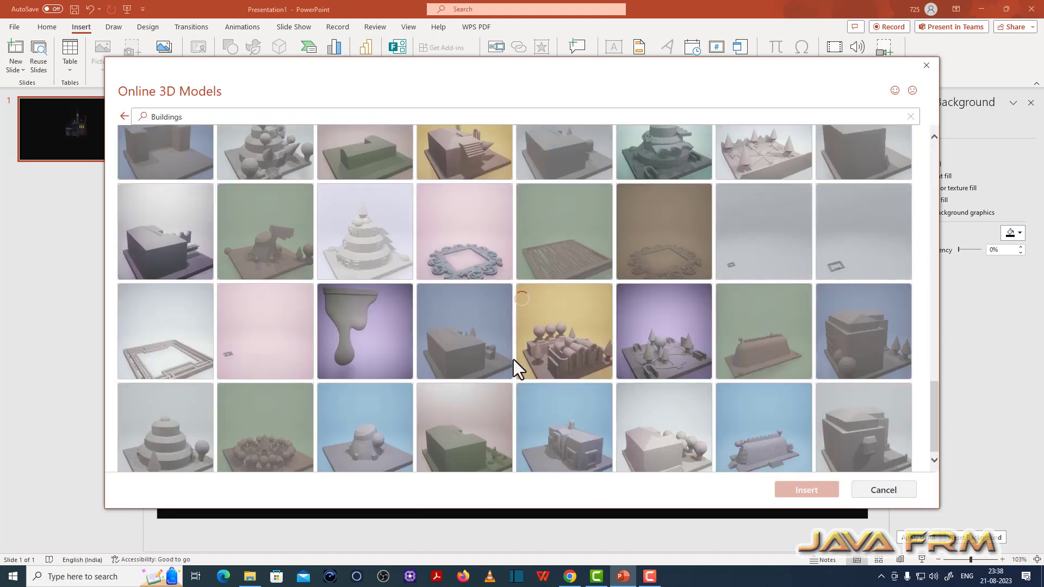
{"action": "scroll", "coordinate": [514, 374], "scroll_direction": "down", "scroll_amount": 8}
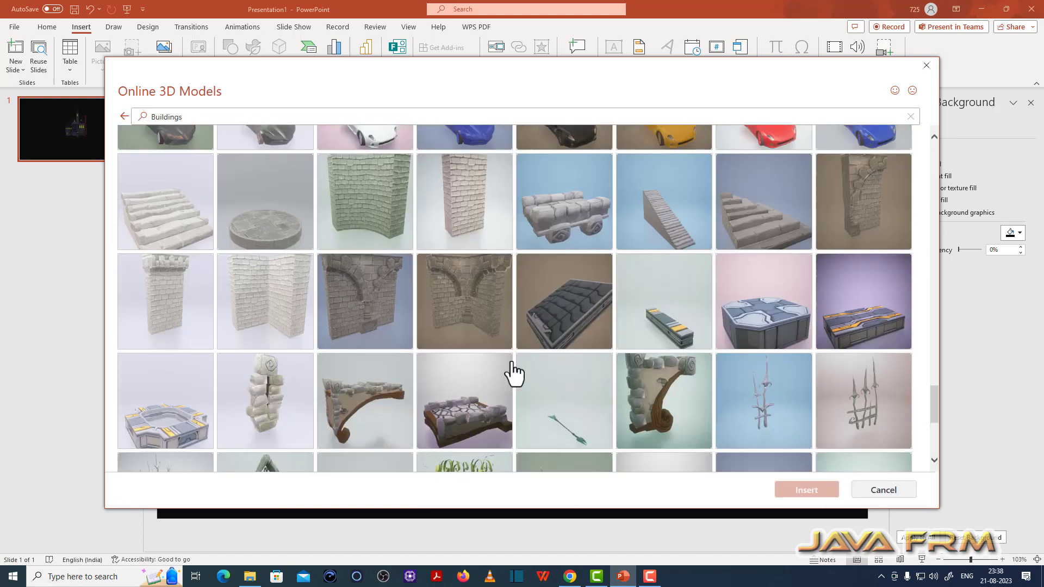
{"action": "scroll", "coordinate": [512, 360], "scroll_direction": "down", "scroll_amount": 5}
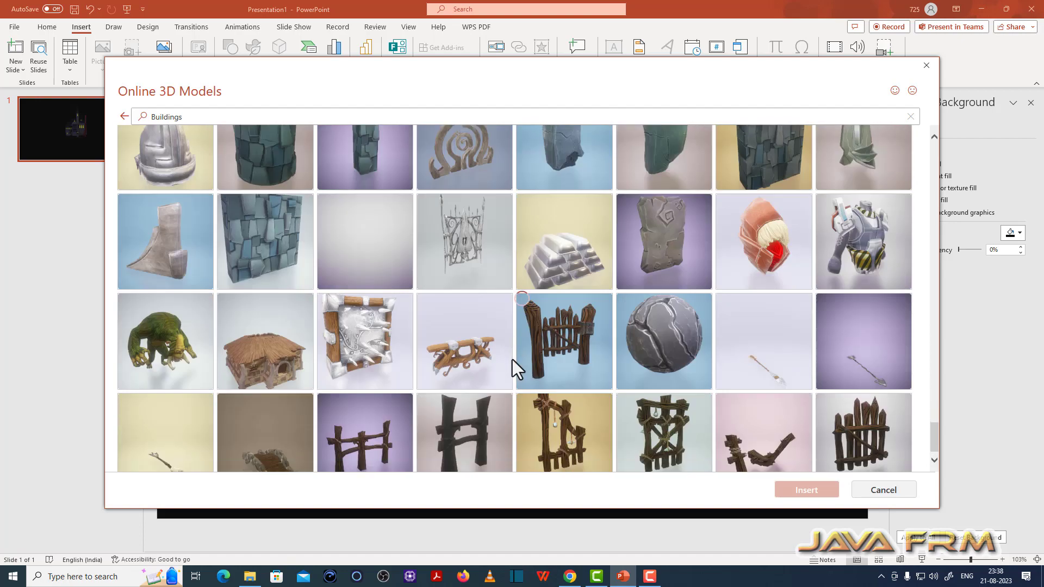
{"action": "scroll", "coordinate": [512, 360], "scroll_direction": "down", "scroll_amount": 4}
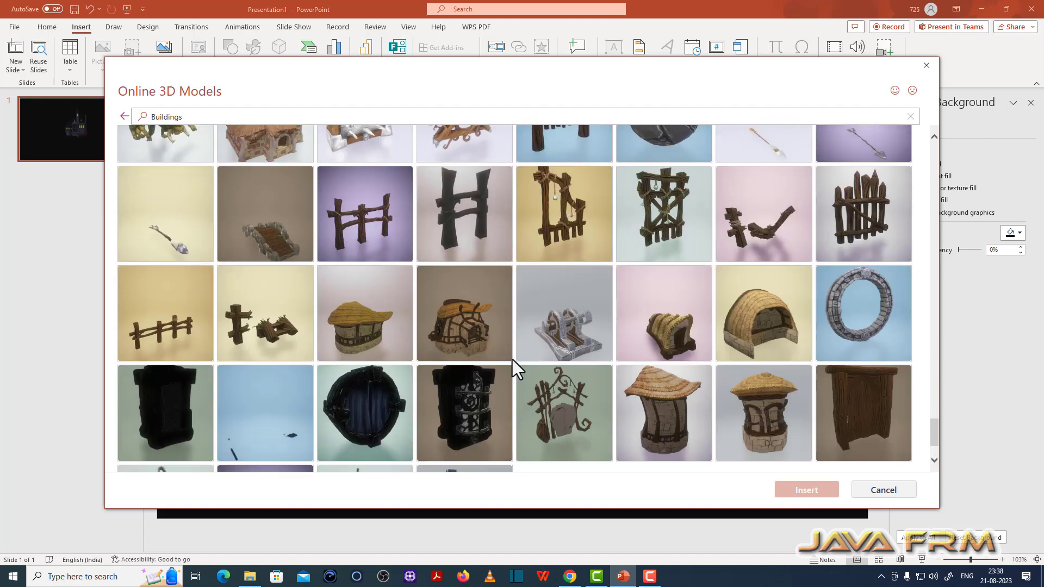
{"action": "scroll", "coordinate": [512, 360], "scroll_direction": "down", "scroll_amount": 10}
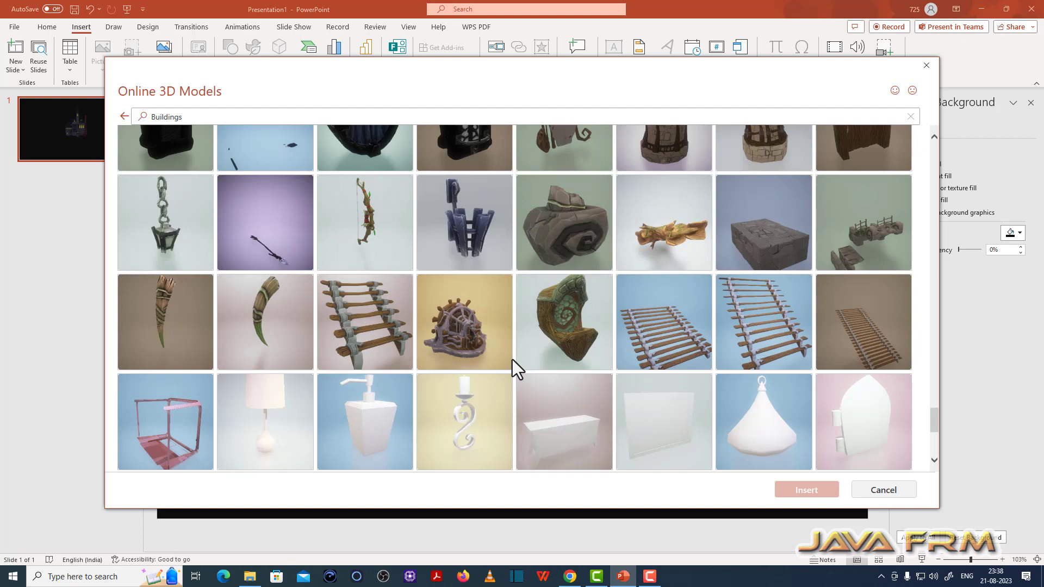
{"action": "scroll", "coordinate": [512, 361], "scroll_direction": "down", "scroll_amount": 20}
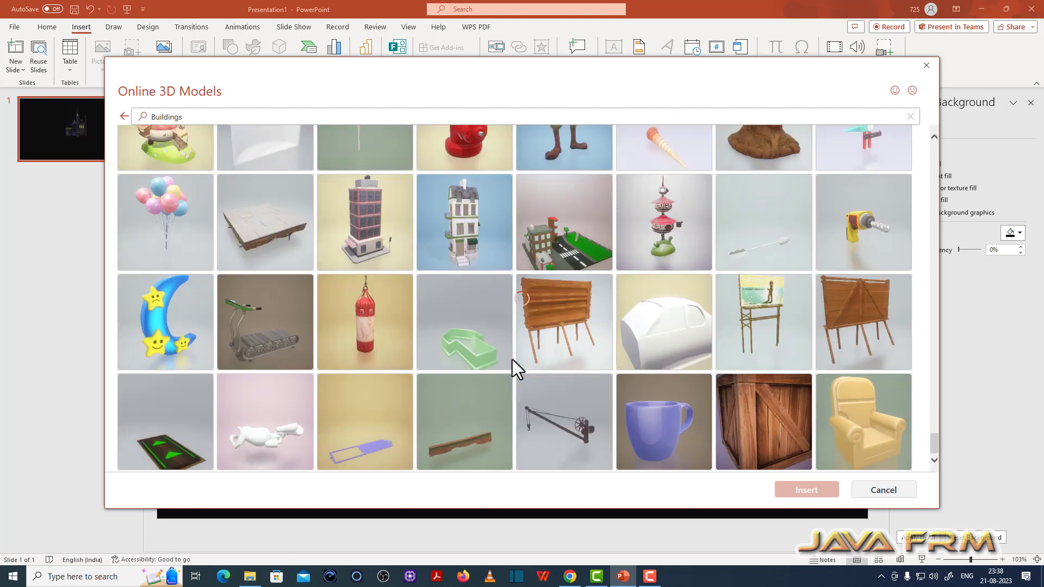
{"action": "scroll", "coordinate": [512, 360], "scroll_direction": "down", "scroll_amount": 20}
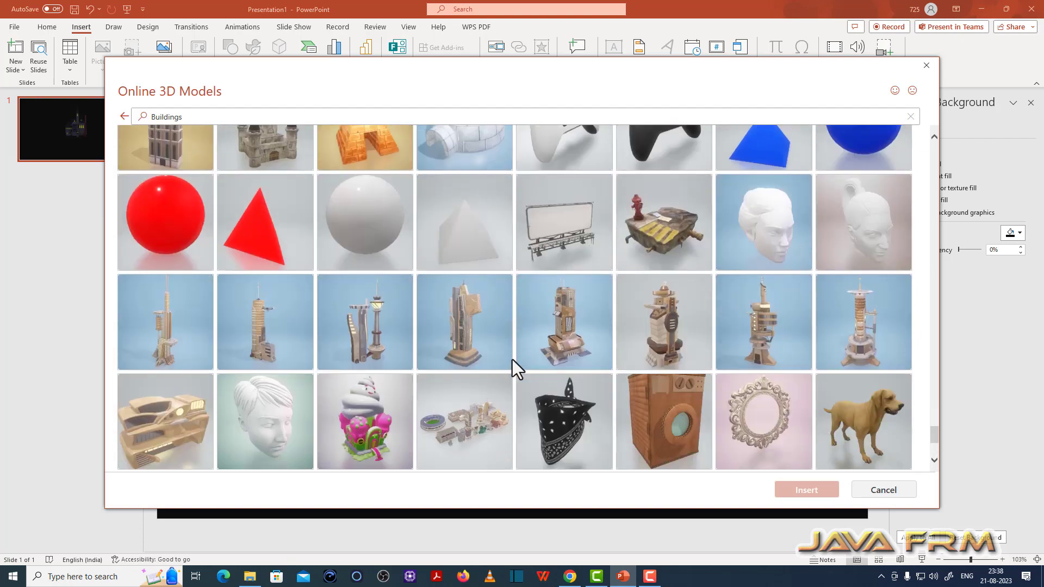
{"action": "scroll", "coordinate": [513, 360], "scroll_direction": "down", "scroll_amount": 8}
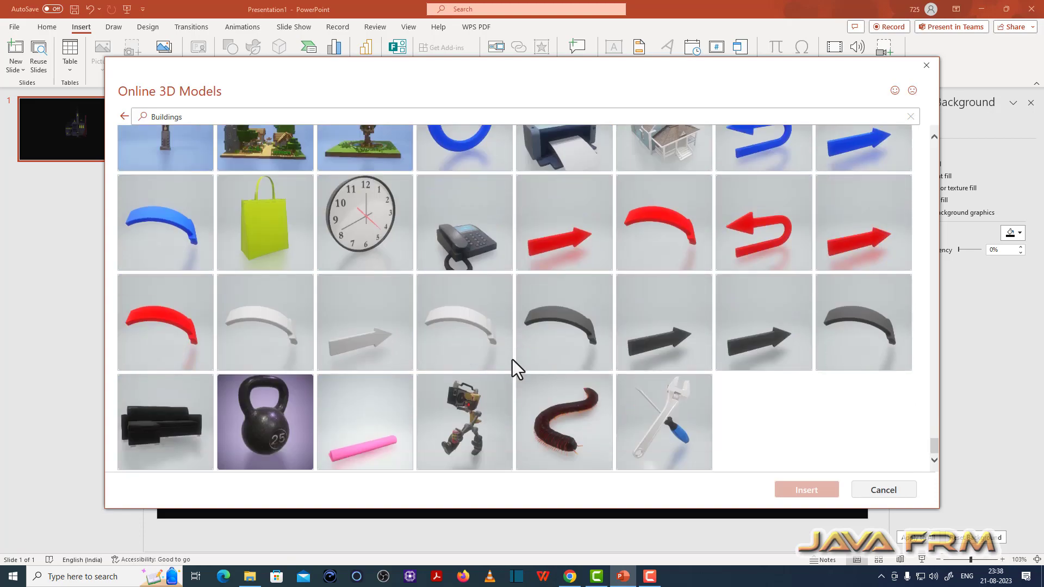
{"action": "scroll", "coordinate": [512, 360], "scroll_direction": "down", "scroll_amount": 20}
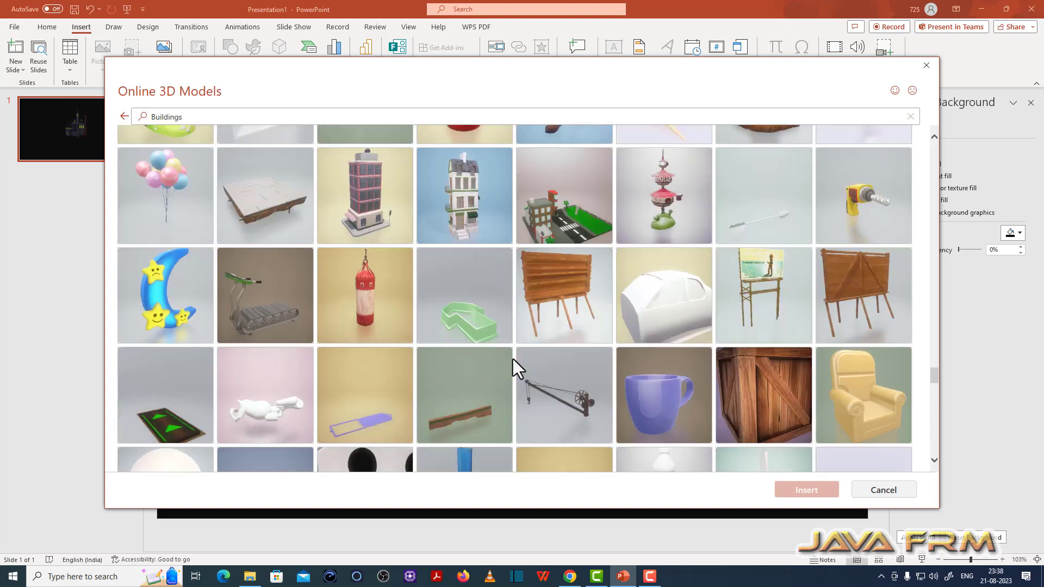
{"action": "scroll", "coordinate": [513, 359], "scroll_direction": "down", "scroll_amount": 20}
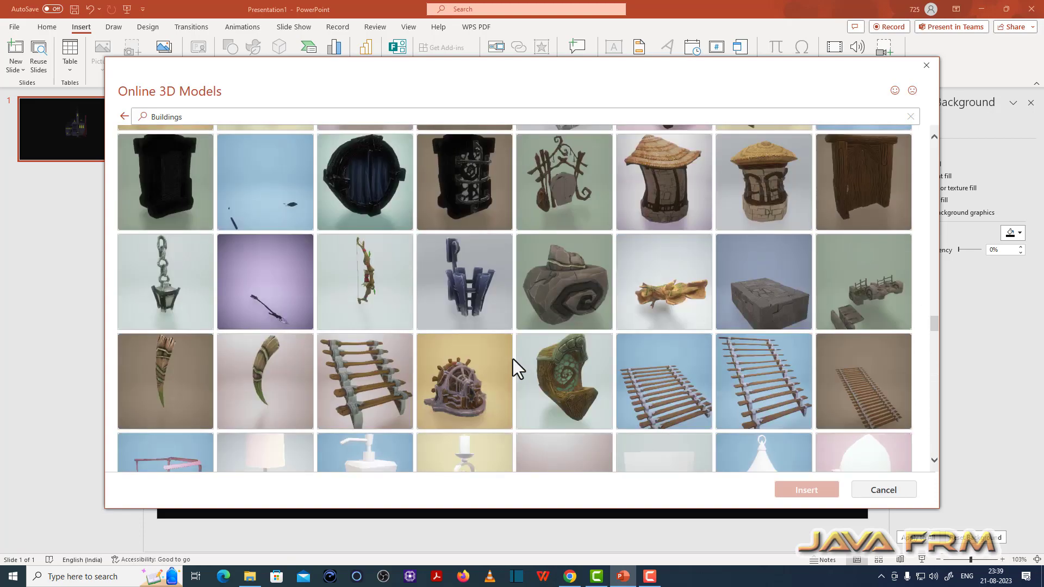
{"action": "scroll", "coordinate": [513, 359], "scroll_direction": "up", "scroll_amount": 4}
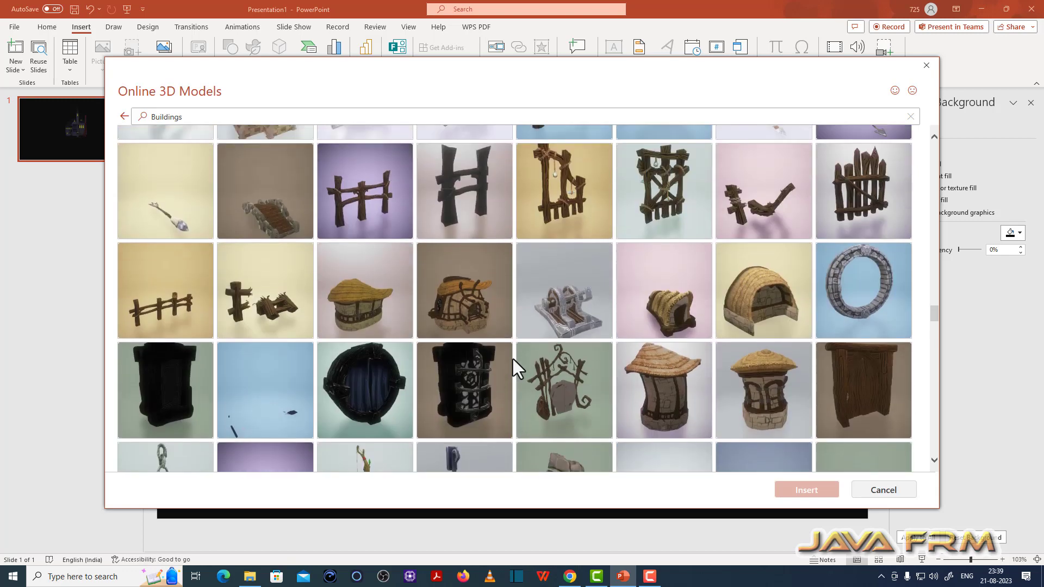
{"action": "scroll", "coordinate": [513, 359], "scroll_direction": "up", "scroll_amount": 10}
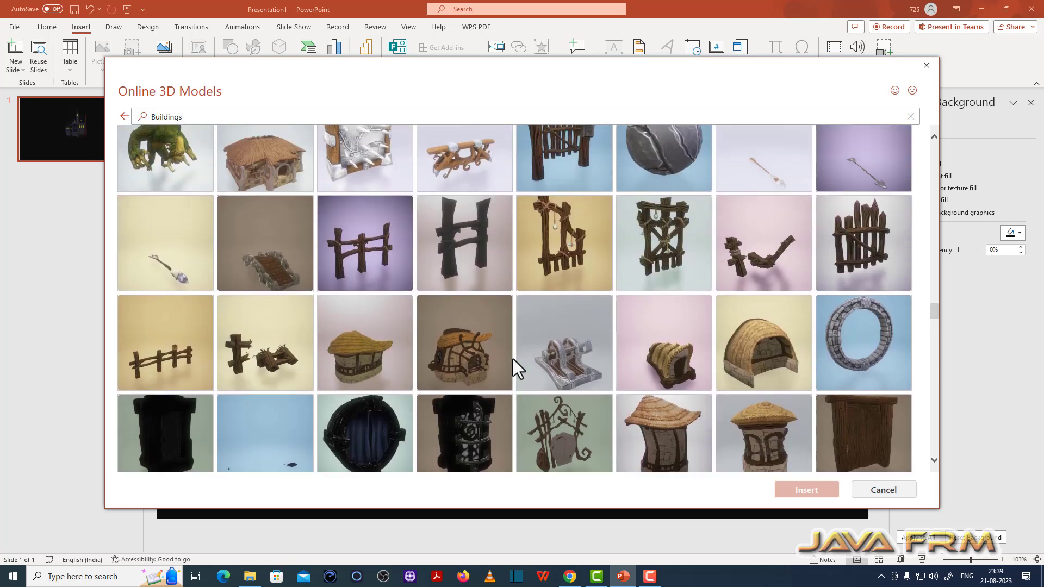
{"action": "scroll", "coordinate": [513, 359], "scroll_direction": "up", "scroll_amount": 1}
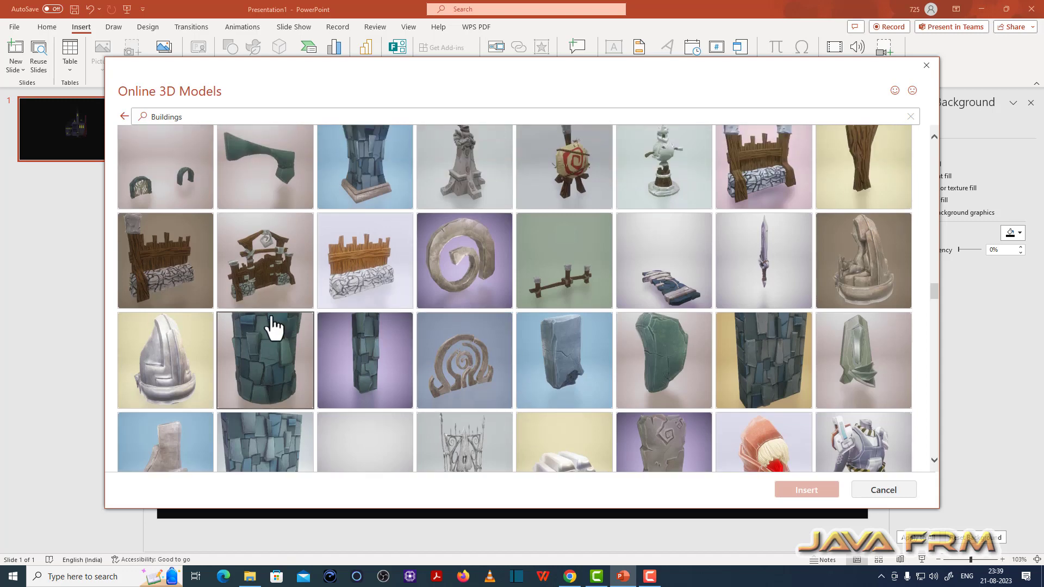
{"action": "left_click", "coordinate": [265, 265]}
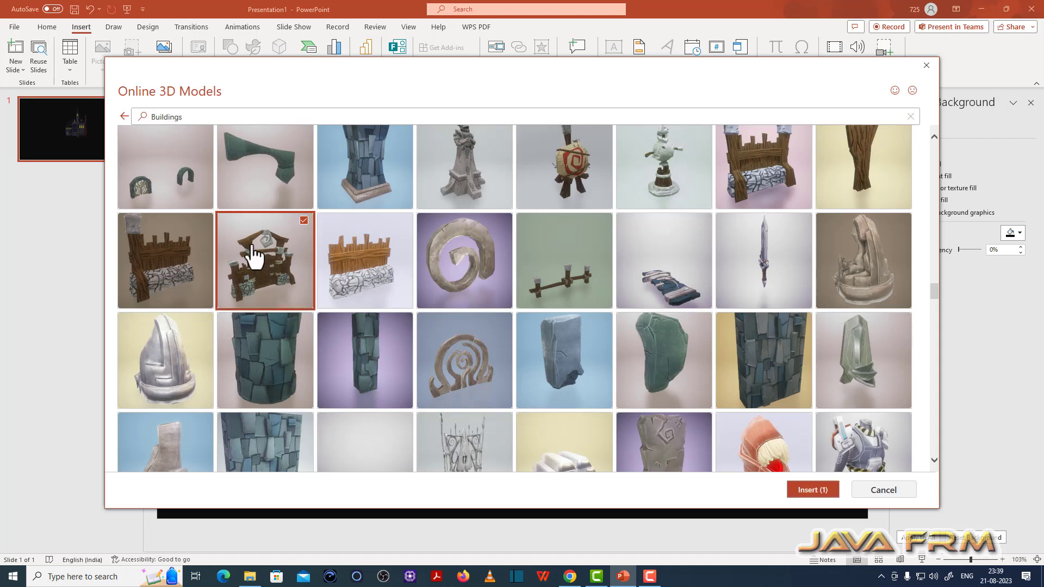
{"action": "left_click", "coordinate": [353, 276]}
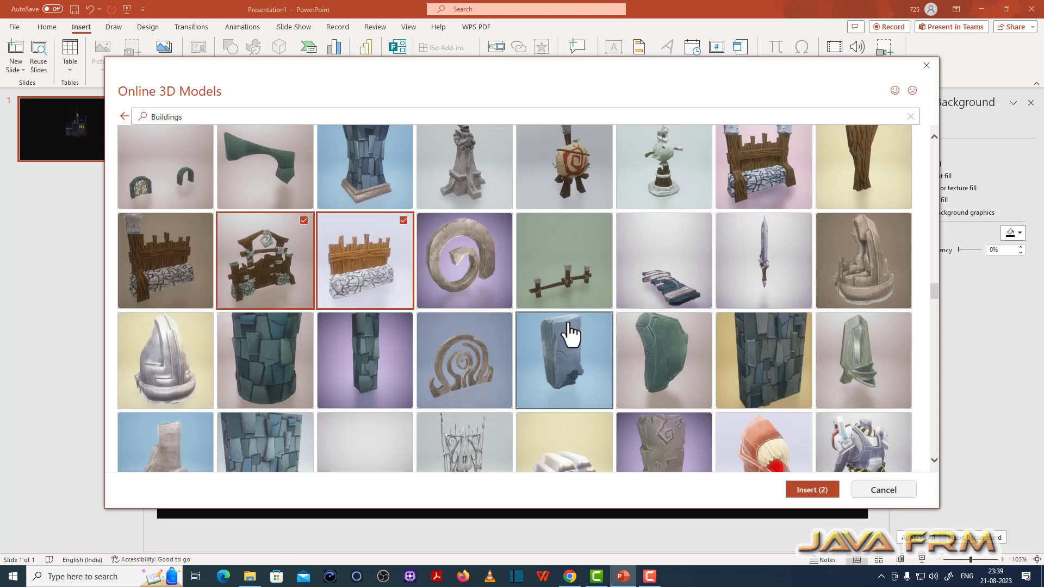
{"action": "left_click", "coordinate": [810, 492]}
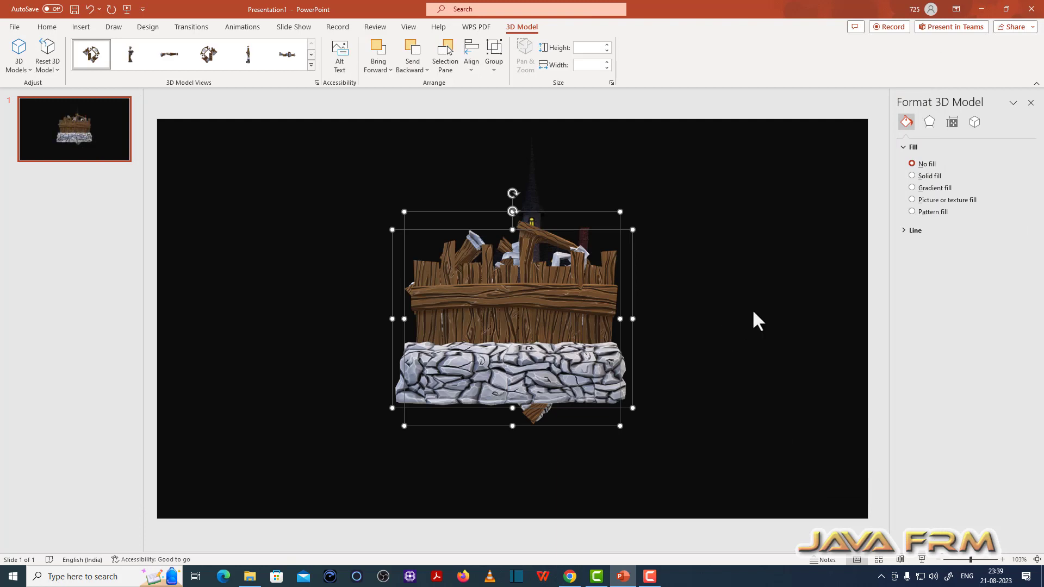
Separate the fence from the gate by moving it to the empty area right of the haunted house
{"action": "left_click", "coordinate": [694, 337]}
{"action": "left_click", "coordinate": [537, 386]}
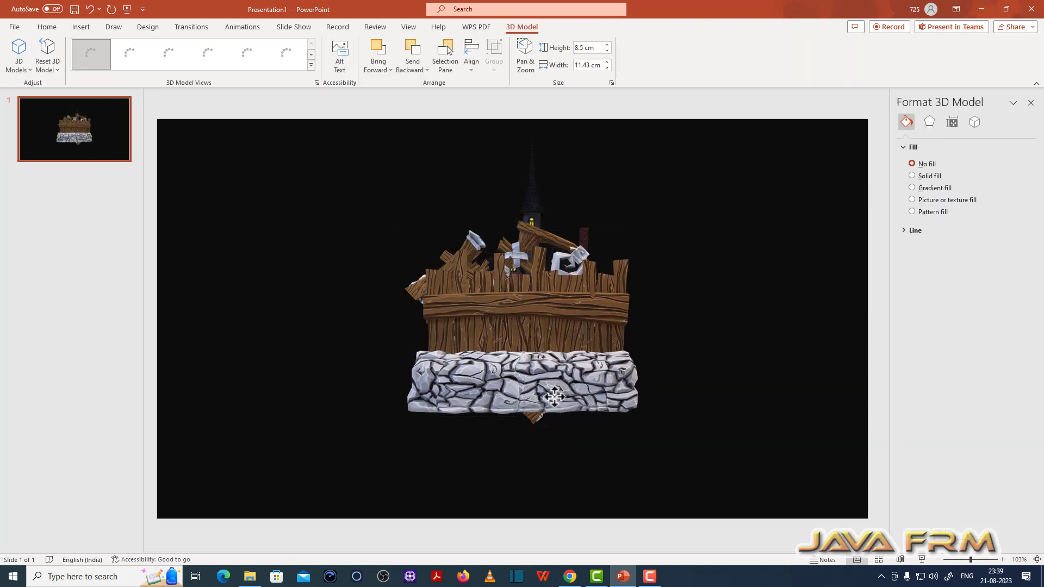
{"action": "left_click_drag", "start_coordinate": [537, 386], "coordinate": [650, 399]}
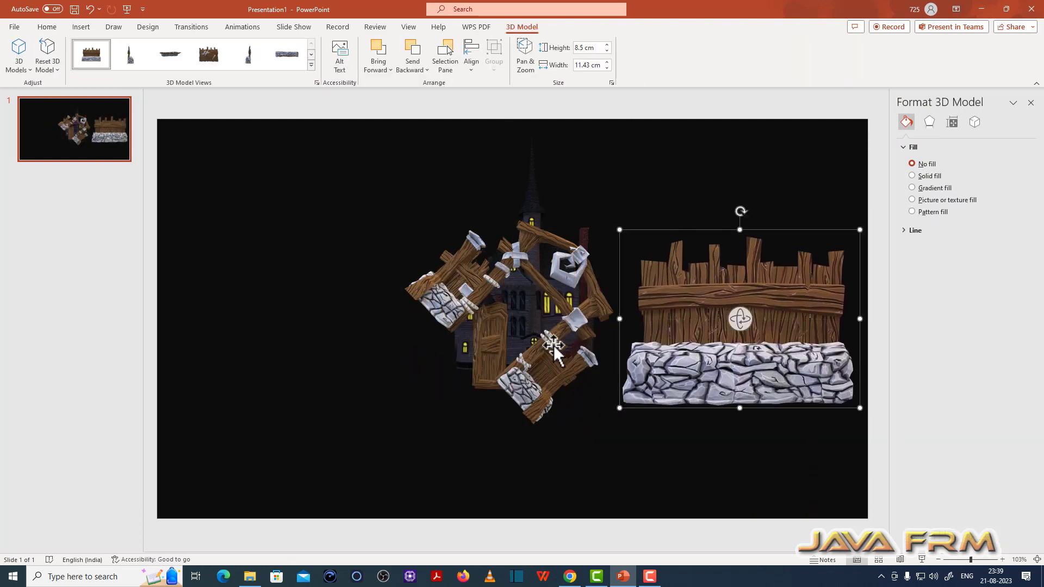
Rotate the tilted wooden gate counterclockwise until it stands upright, and move it down in front of the haunted house
{"action": "left_click", "coordinate": [430, 310]}
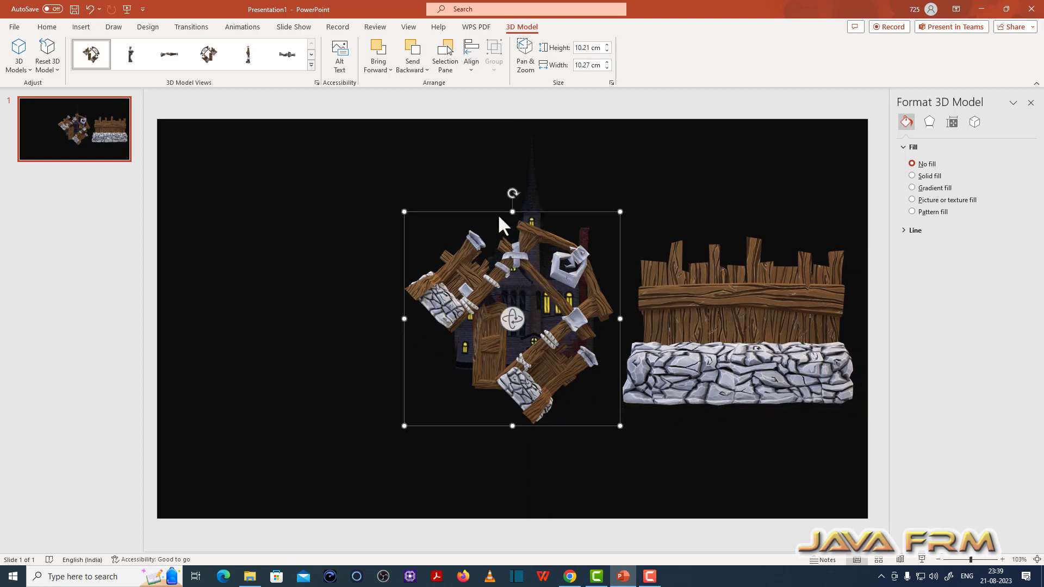
{"action": "left_click_drag", "start_coordinate": [511, 192], "coordinate": [426, 228]}
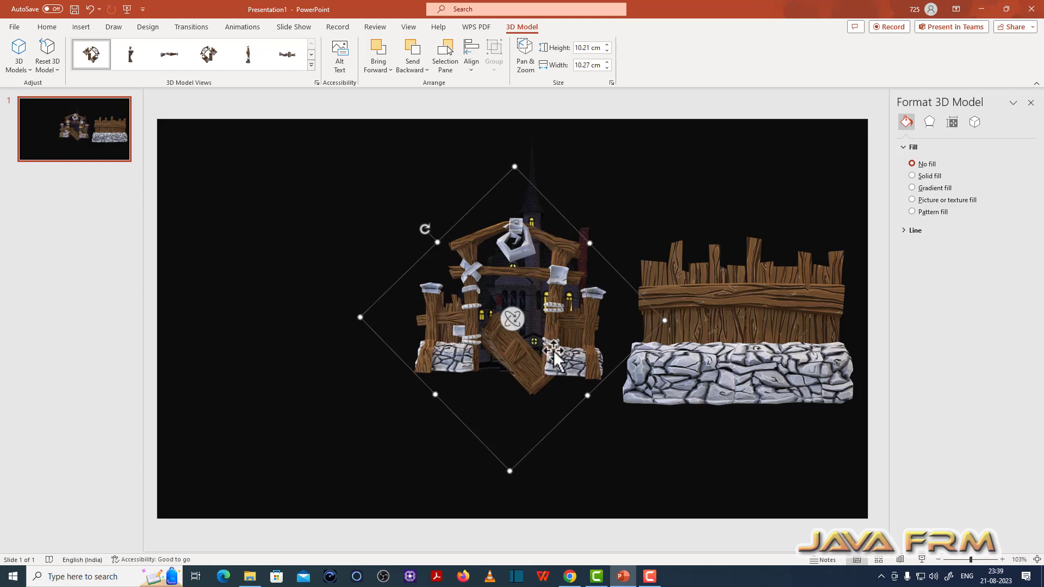
{"action": "left_click_drag", "start_coordinate": [556, 376], "coordinate": [567, 480]}
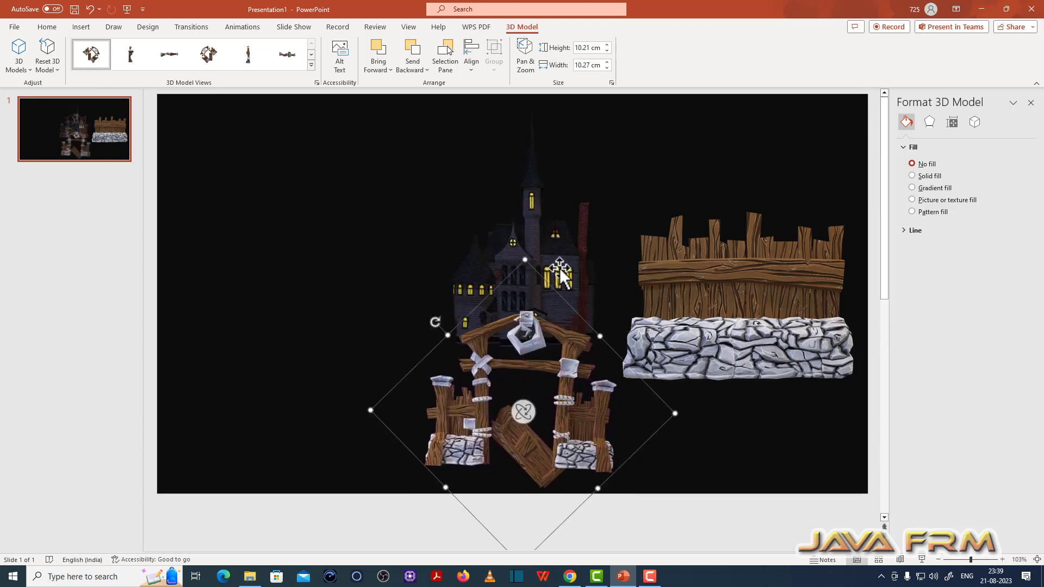
Raise the haunted house, tilt it slightly in 3D, and lower the gate a little so the house stands behind it
{"action": "left_click_drag", "start_coordinate": [560, 272], "coordinate": [565, 246]}
{"action": "left_click_drag", "start_coordinate": [523, 219], "coordinate": [526, 230]}
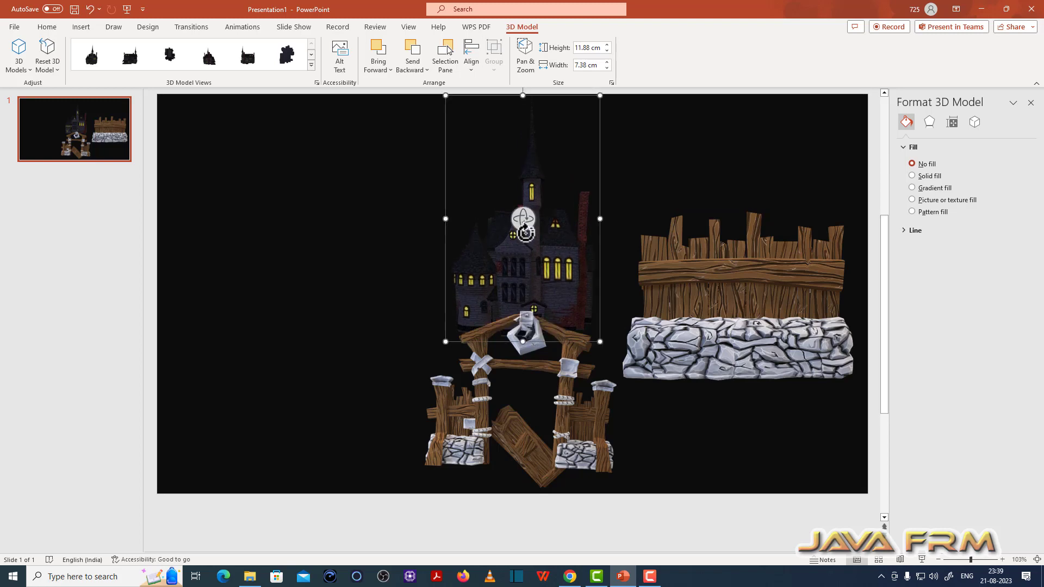
{"action": "left_click", "coordinate": [567, 421]}
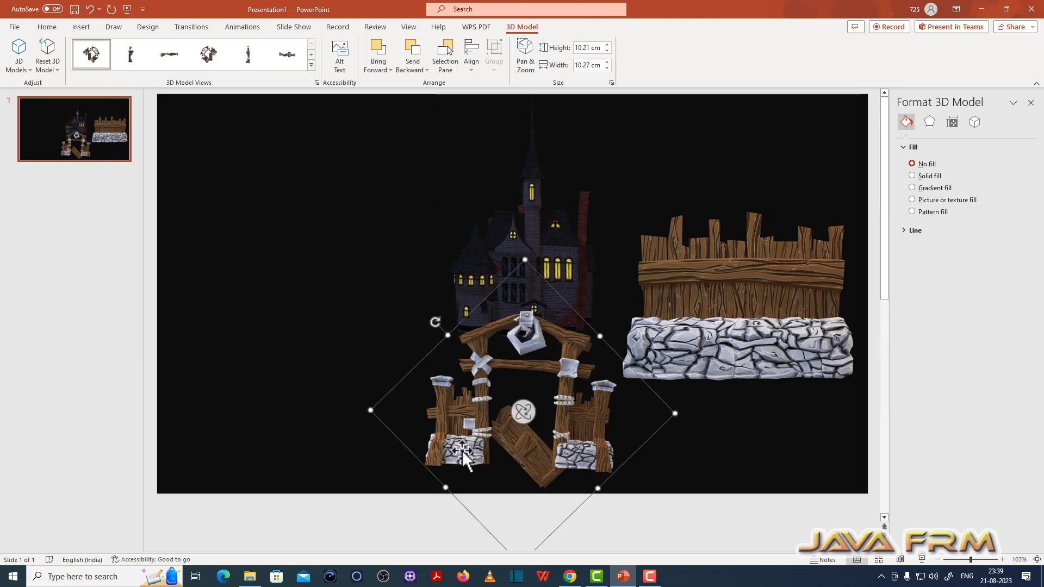
{"action": "left_click_drag", "start_coordinate": [462, 451], "coordinate": [461, 456]}
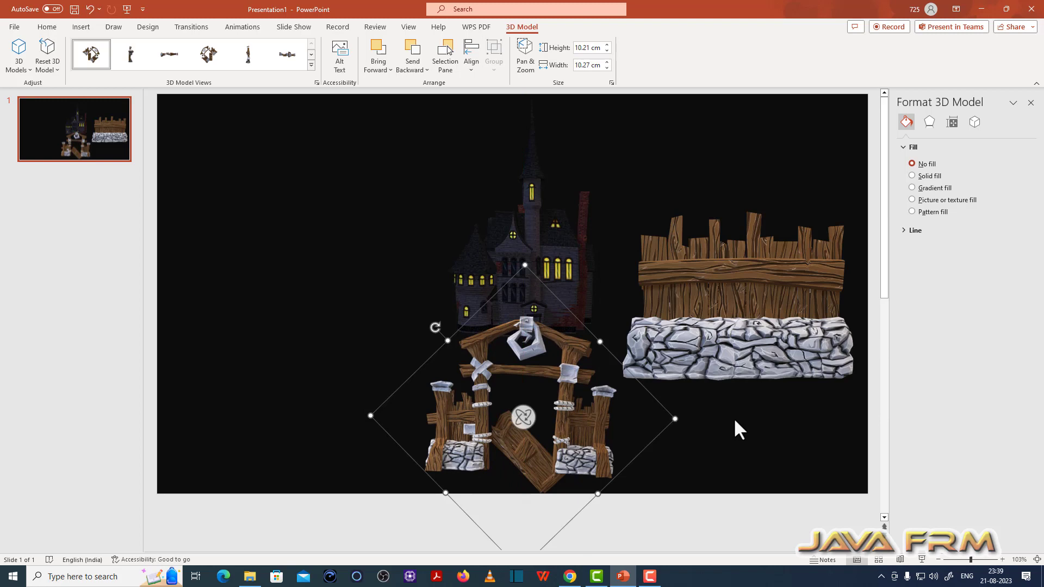
Shrink the stone-based fence to about 4.62 cm high and 8.83 cm wide, and attach it to the gate's right side
{"action": "left_click", "coordinate": [723, 356]}
{"action": "left_click_drag", "start_coordinate": [620, 205], "coordinate": [675, 286]}
{"action": "left_click_drag", "start_coordinate": [756, 352], "coordinate": [648, 453]}
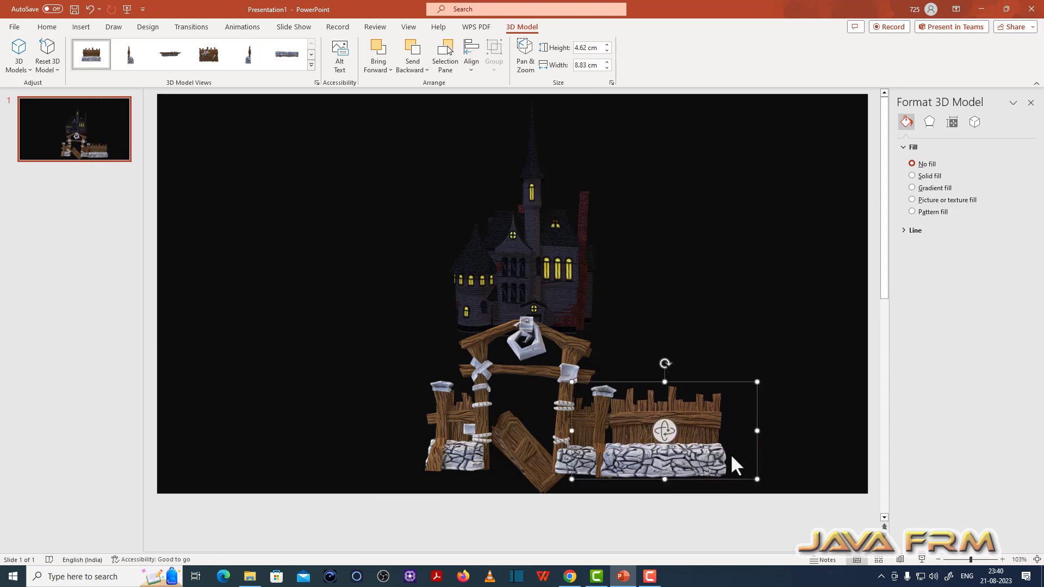
Make three copies of the fence, placing one left of the gate and one more at the outer end of each side
{"action": "key", "text": "ctrl+d"}
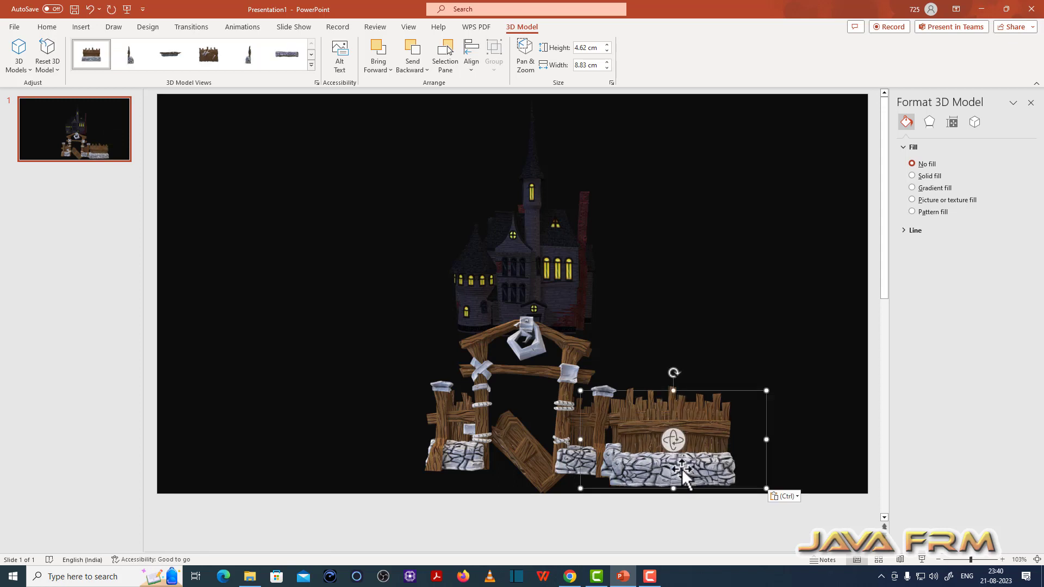
{"action": "left_click_drag", "start_coordinate": [682, 469], "coordinate": [380, 455]}
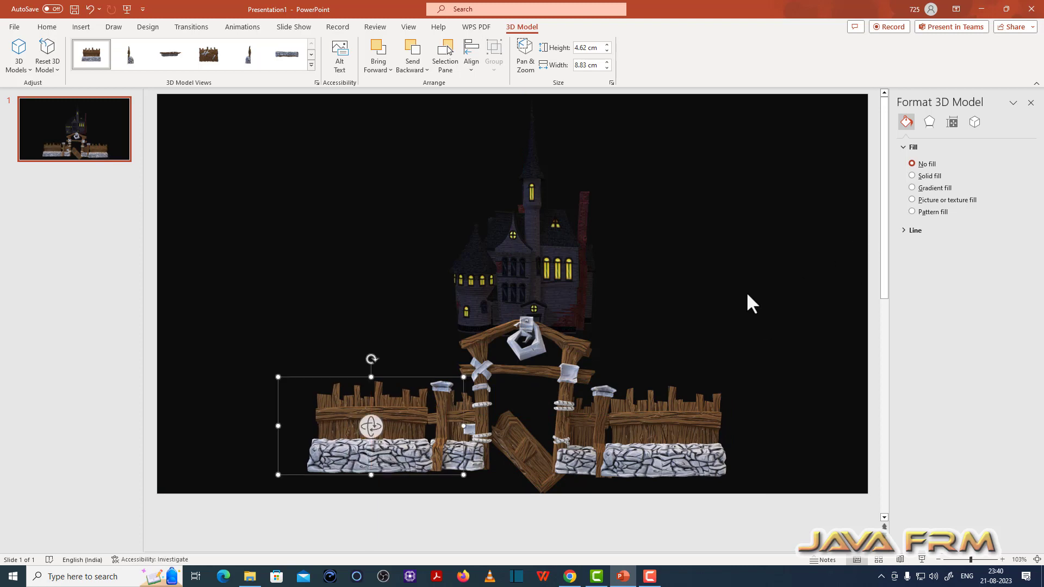
{"action": "key", "text": "ctrl+v"}
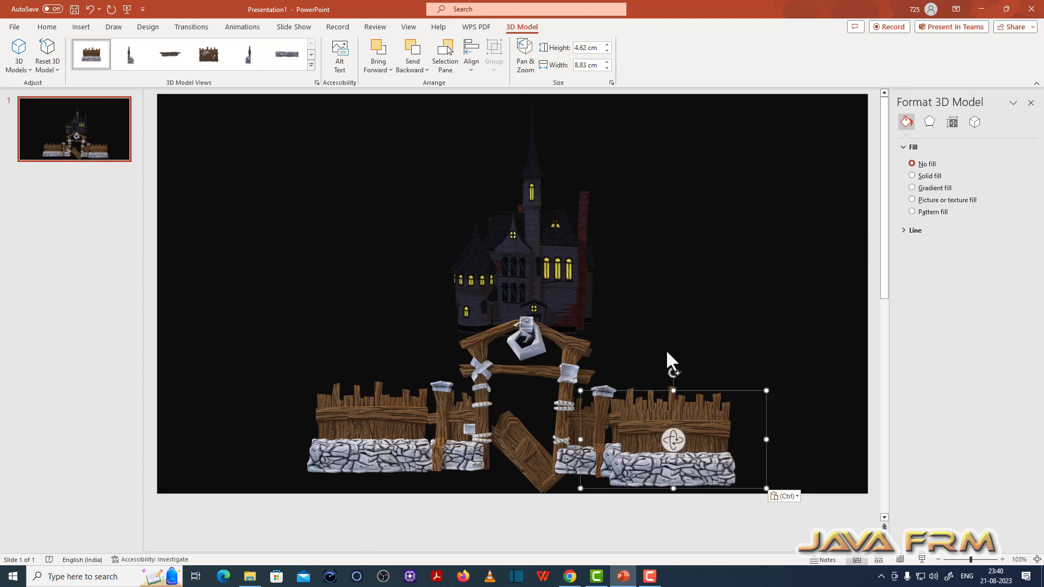
{"action": "left_click_drag", "start_coordinate": [675, 438], "coordinate": [769, 464]}
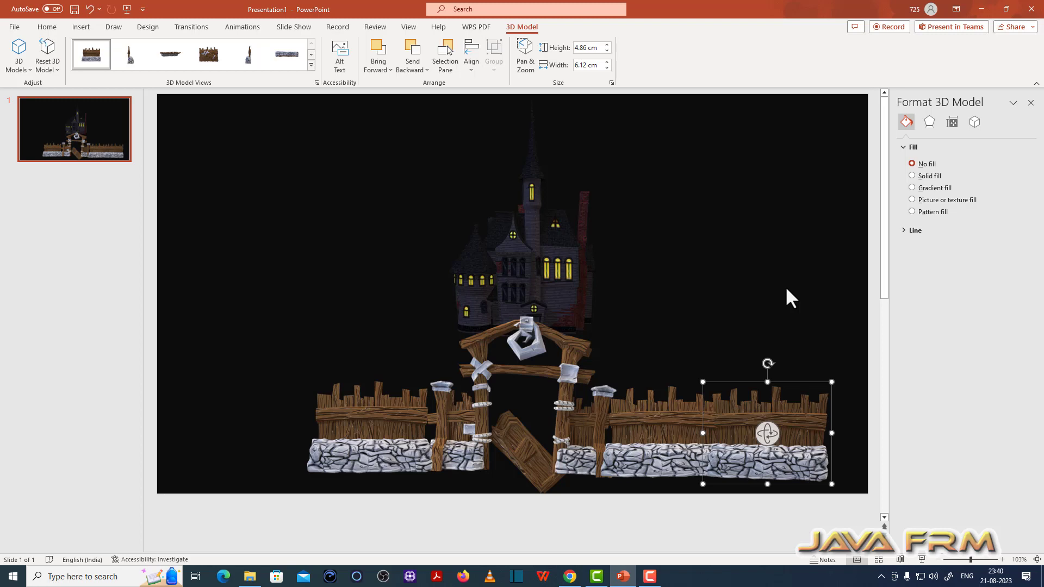
{"action": "key", "text": "ctrl+v"}
{"action": "left_click_drag", "start_coordinate": [711, 459], "coordinate": [277, 461]}
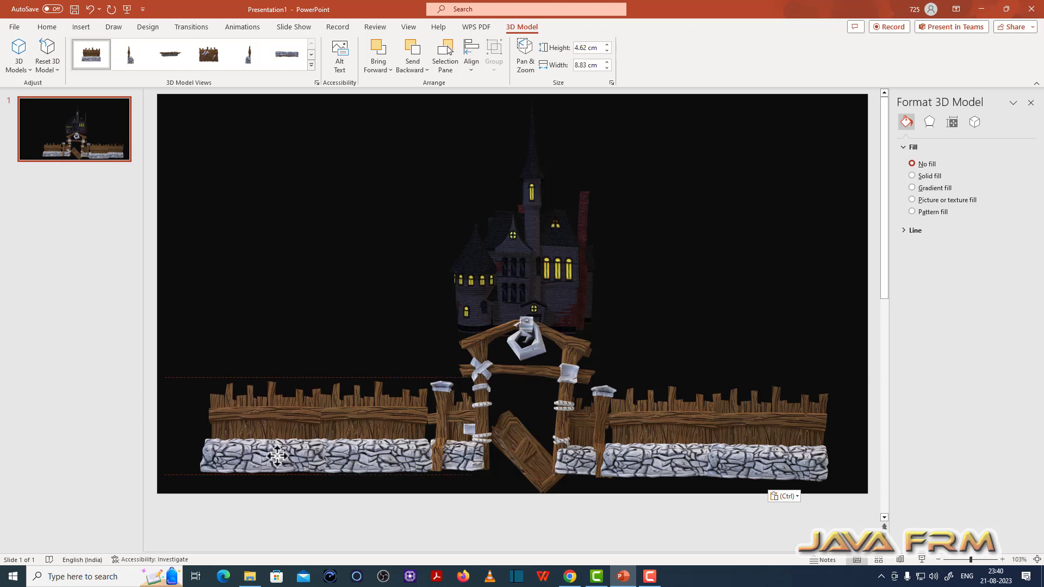
{"action": "left_click", "coordinate": [793, 302]}
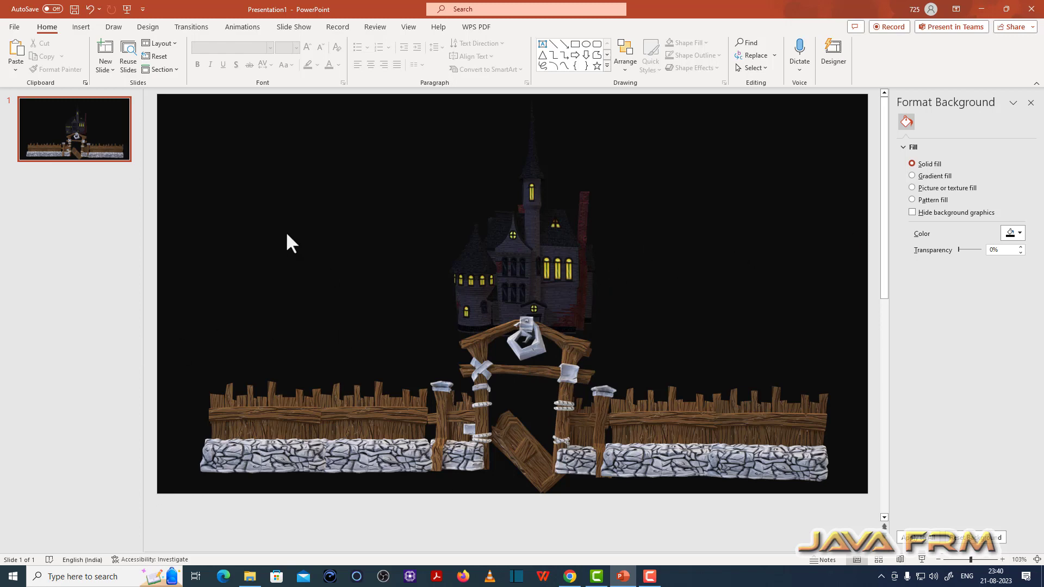
Search the stock 3D models for "moon" and select the larger full moon model for the slide
{"action": "left_click", "coordinate": [78, 28]}
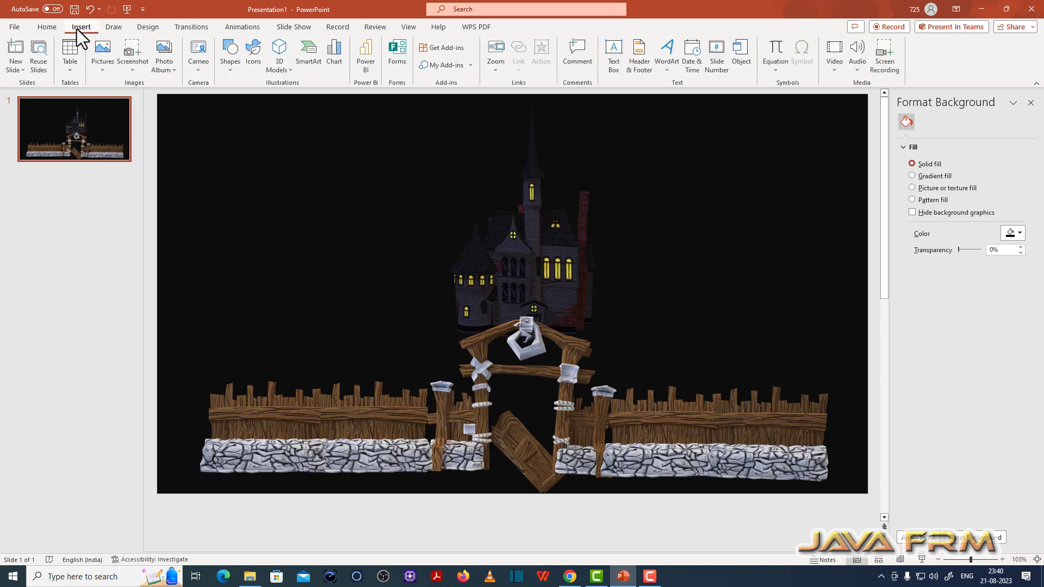
{"action": "left_click", "coordinate": [283, 74]}
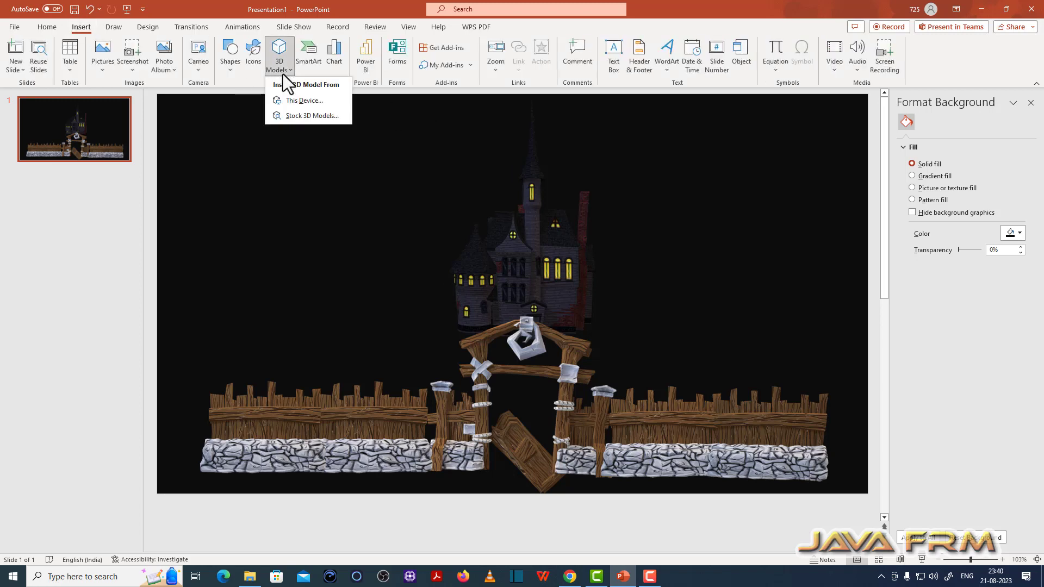
{"action": "left_click", "coordinate": [305, 119]}
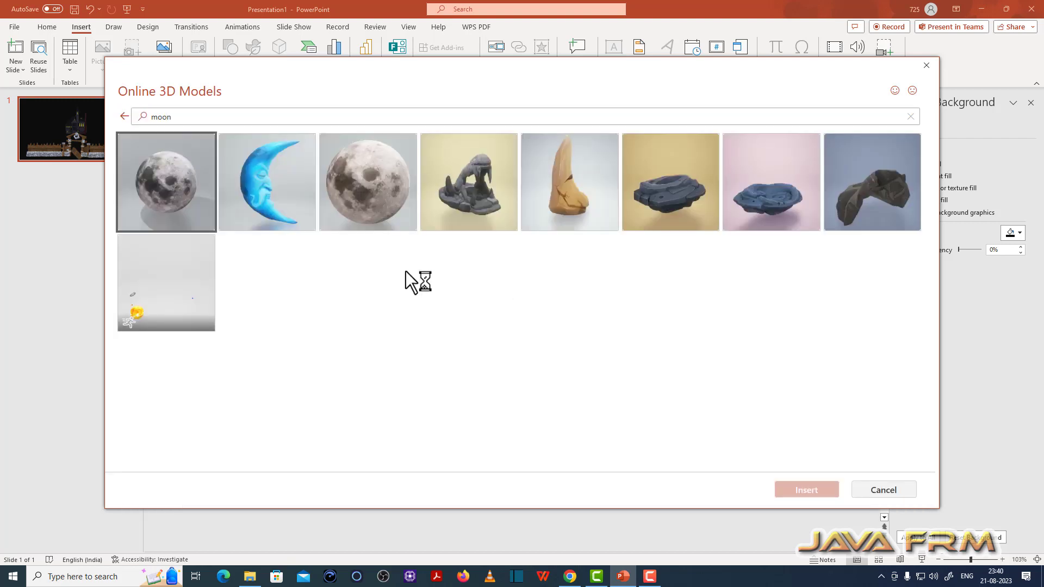
{"action": "left_click", "coordinate": [372, 207]}
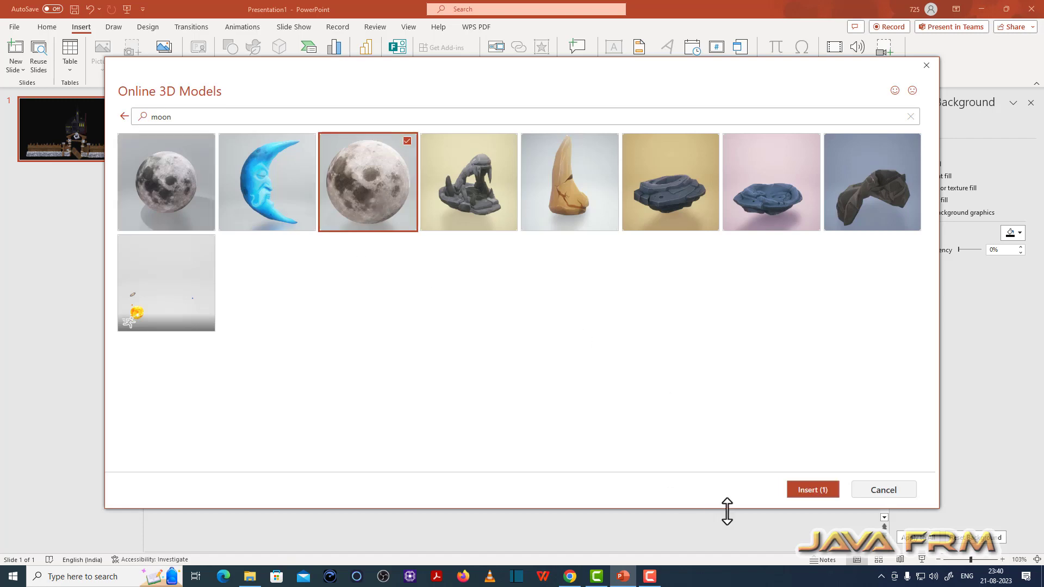